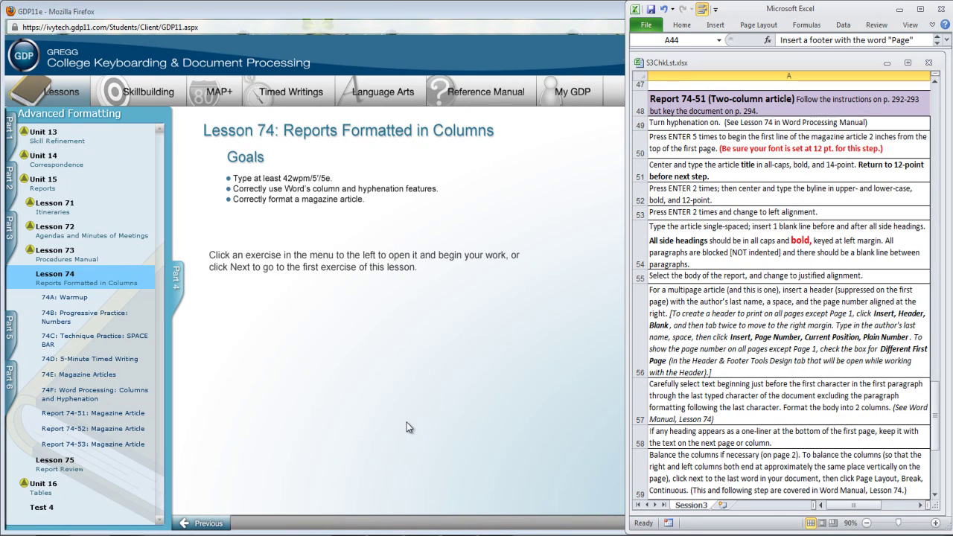
Bring the GDP Lesson 74: Reports Formatted in Columns overview page to the front
{"action": "left_click", "coordinate": [407, 427]}
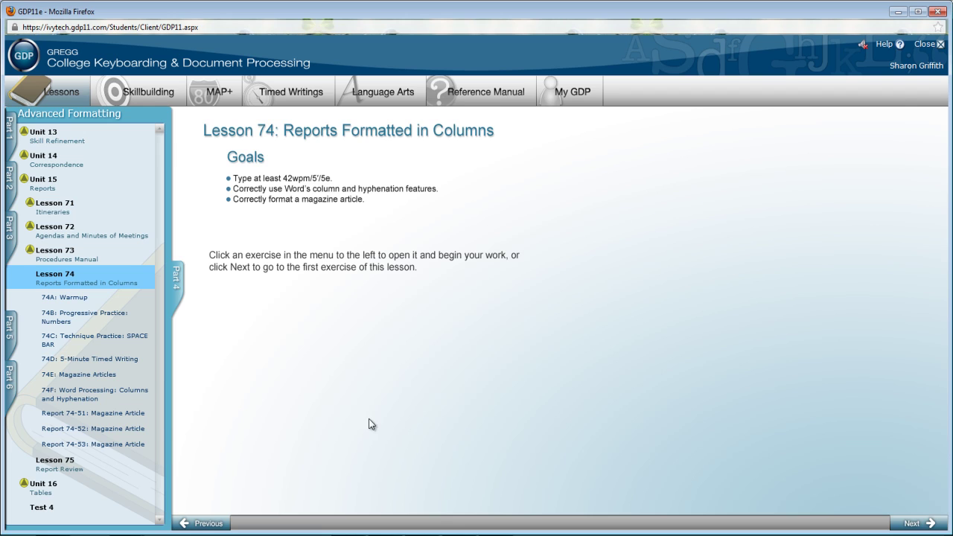
Review the 74E Magazine Articles lesson, then advance to Lesson 74F Columns and Hyphenations
{"action": "left_click", "coordinate": [84, 380]}
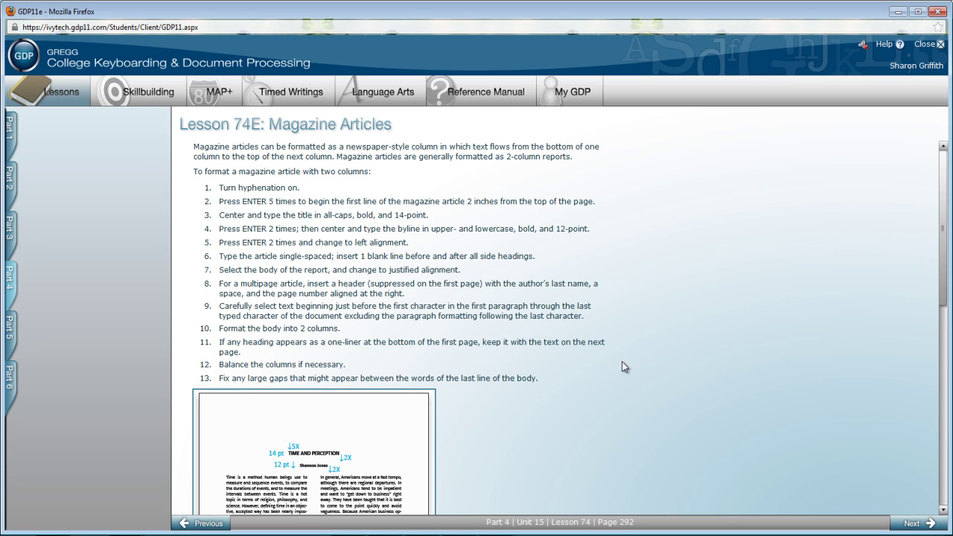
{"action": "scroll", "coordinate": [622, 361], "scroll_direction": "down", "scroll_amount": 5}
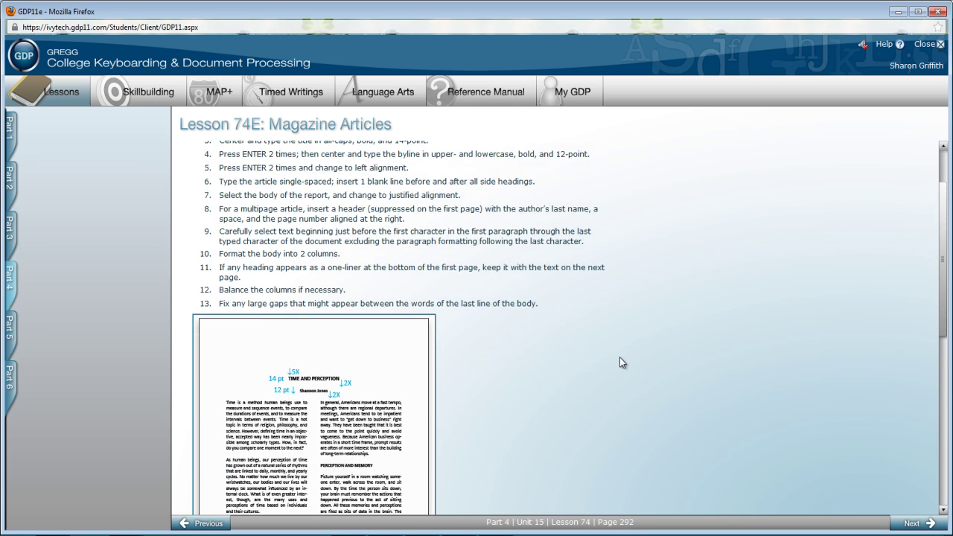
{"action": "scroll", "coordinate": [618, 356], "scroll_direction": "down", "scroll_amount": 5}
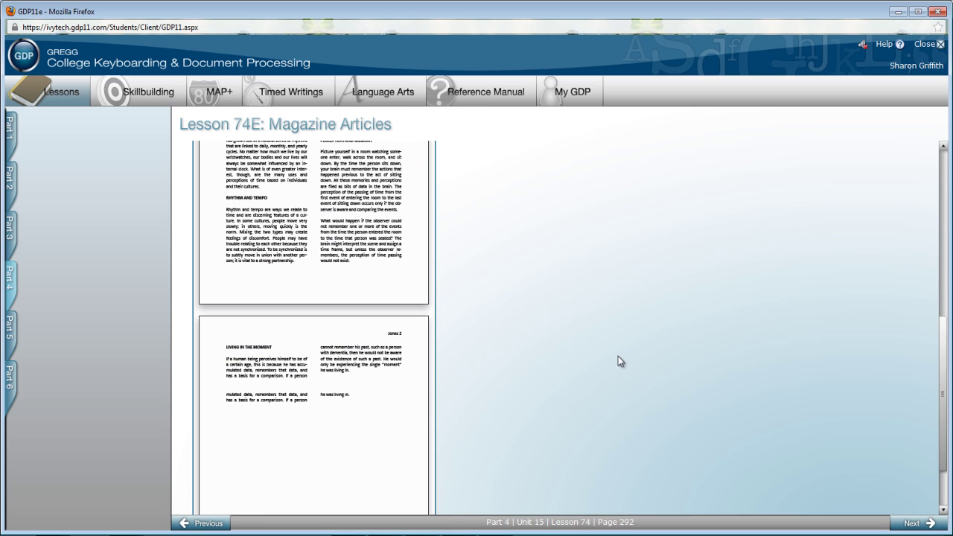
{"action": "scroll", "coordinate": [617, 355], "scroll_direction": "up", "scroll_amount": 10}
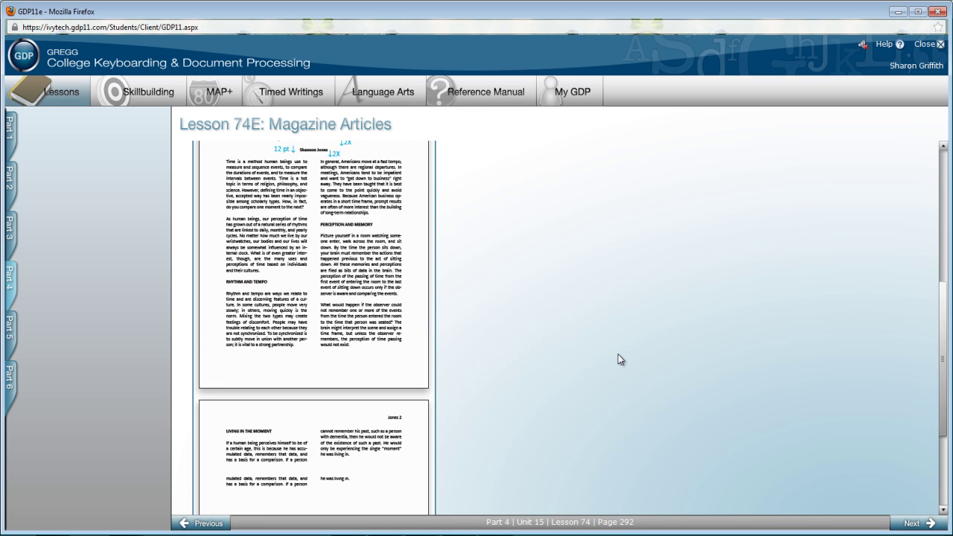
{"action": "scroll", "coordinate": [615, 357], "scroll_direction": "up", "scroll_amount": 1}
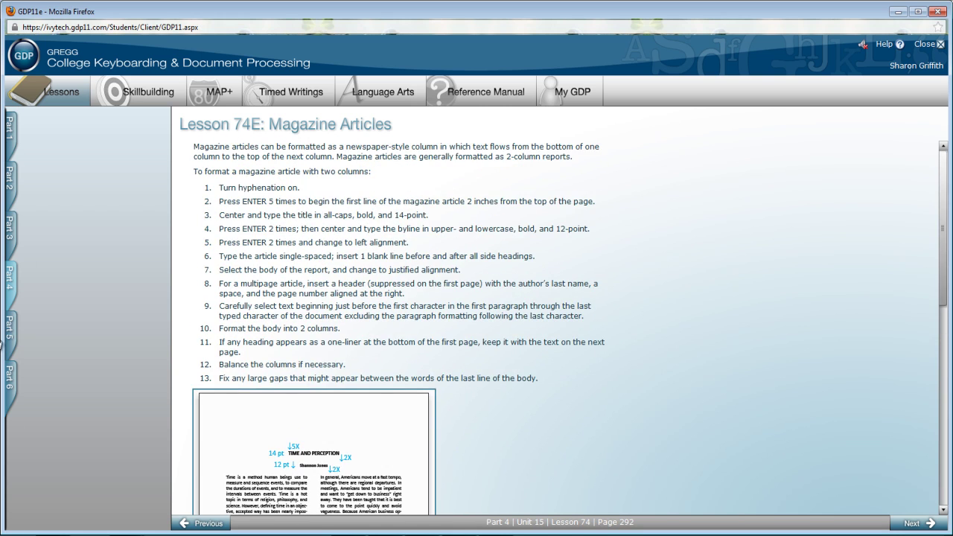
{"action": "left_click", "coordinate": [91, 396]}
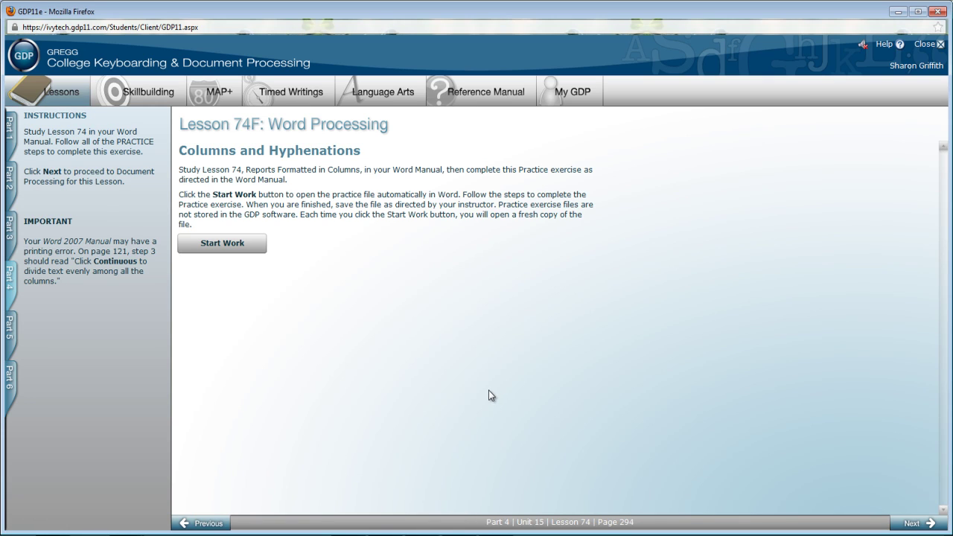
{"action": "mouse_move", "coordinate": [20, 308]}
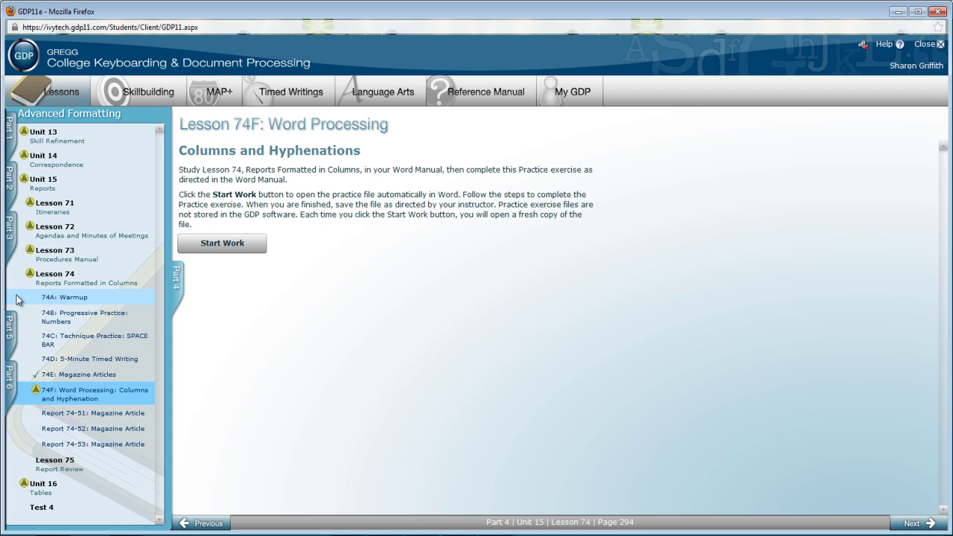
Open Report 74-51 Magazine Article's starting file GDP11-2007-Unit15_Rep074-51.docx in Word
{"action": "left_click", "coordinate": [79, 414]}
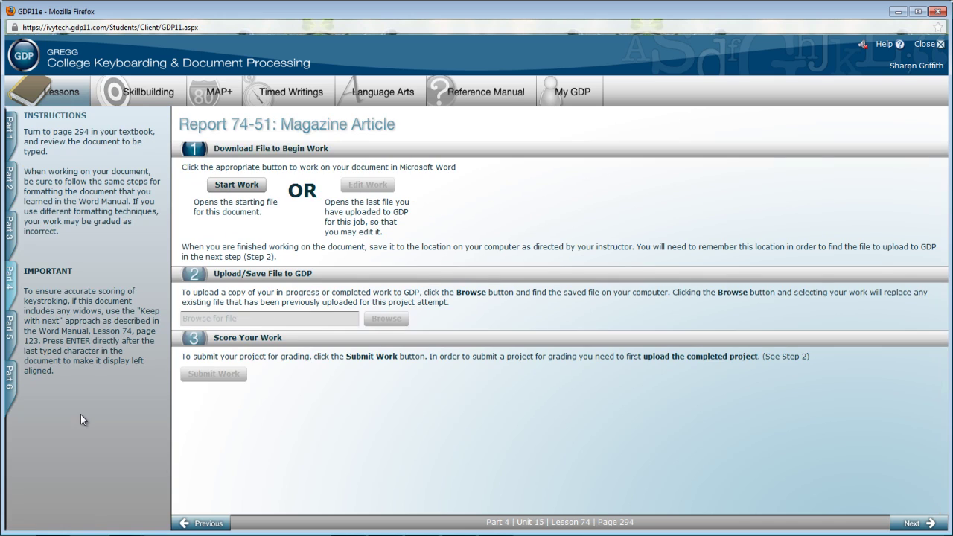
{"action": "left_click", "coordinate": [239, 187]}
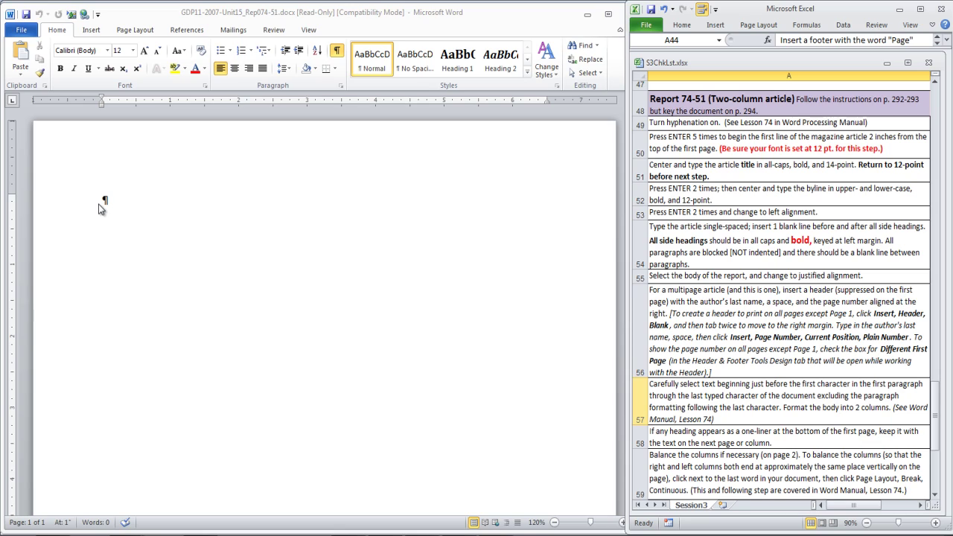
{"action": "left_click", "coordinate": [100, 206]}
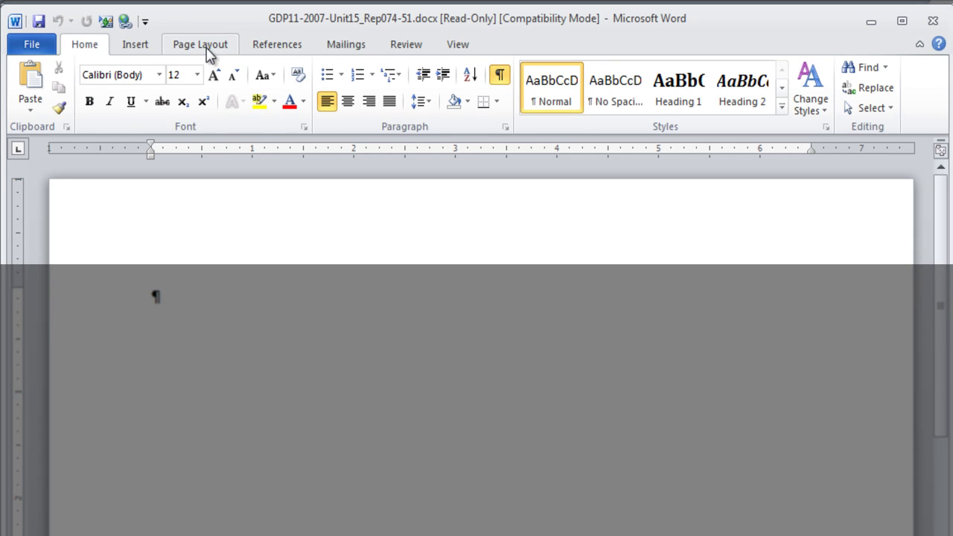
Switch on Automatic hyphenation from the Page Layout Hyphenation menu
{"action": "left_click", "coordinate": [208, 49]}
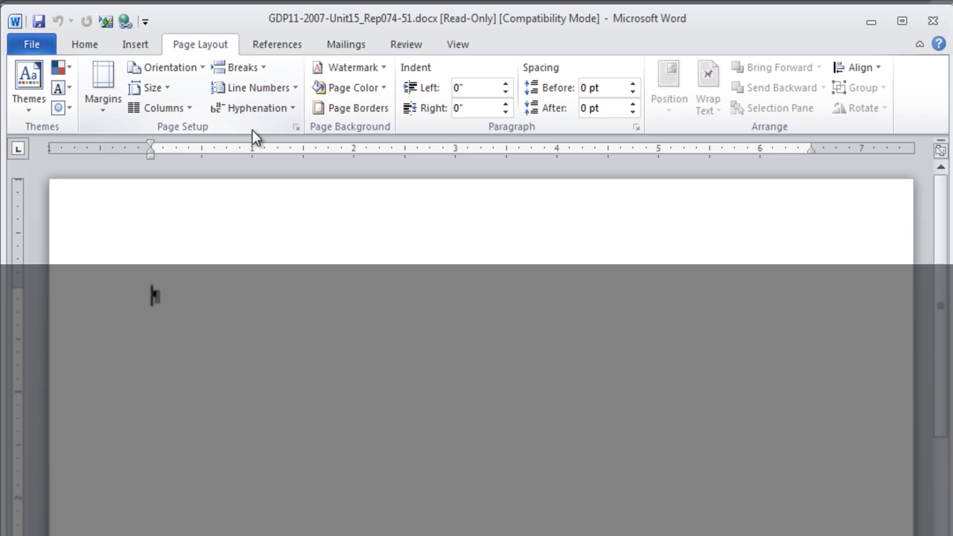
{"action": "left_click", "coordinate": [293, 110]}
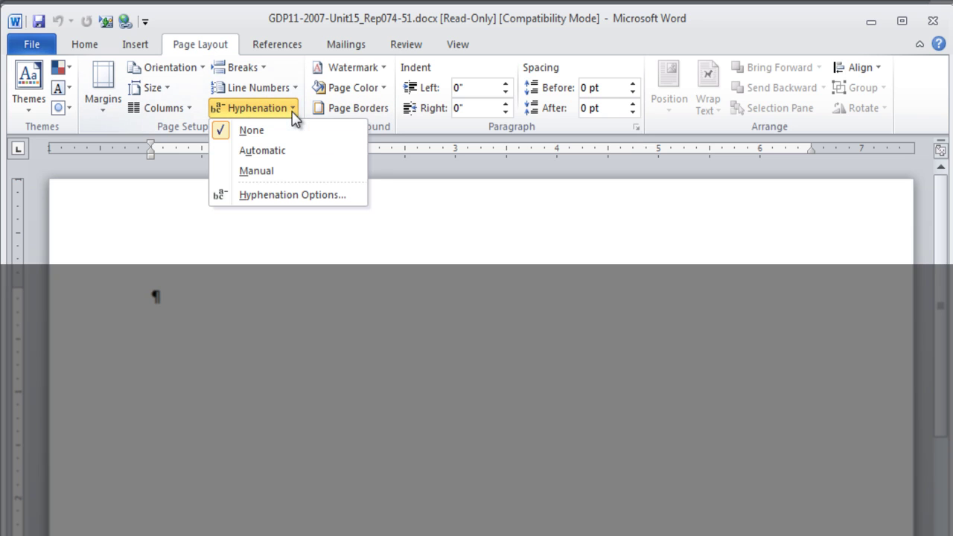
{"action": "left_click", "coordinate": [242, 153]}
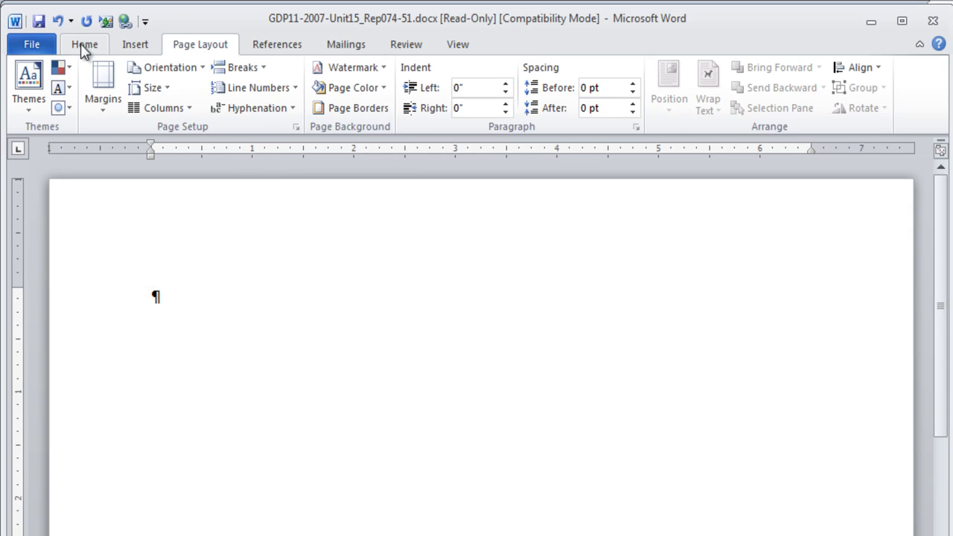
{"action": "left_click", "coordinate": [82, 43]}
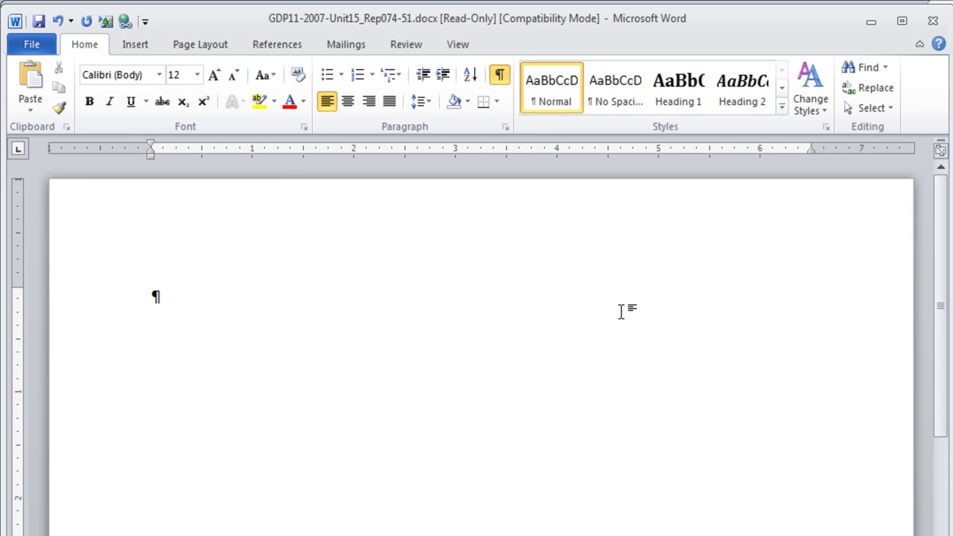
Add blank lines and type the centered, bold 12 pt title INTERVIEW TECHNIQUES
{"action": "key", "text": "Return"}
{"action": "key", "text": "Return"}
{"action": "key", "text": "Return"}
{"action": "key", "text": "Return"}
{"action": "key", "text": "Return"}
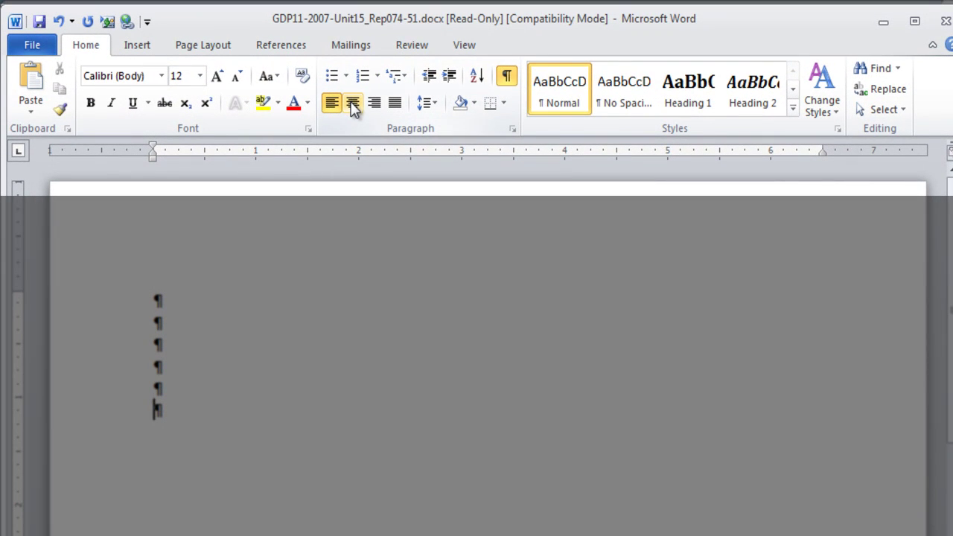
{"action": "left_click", "coordinate": [353, 107]}
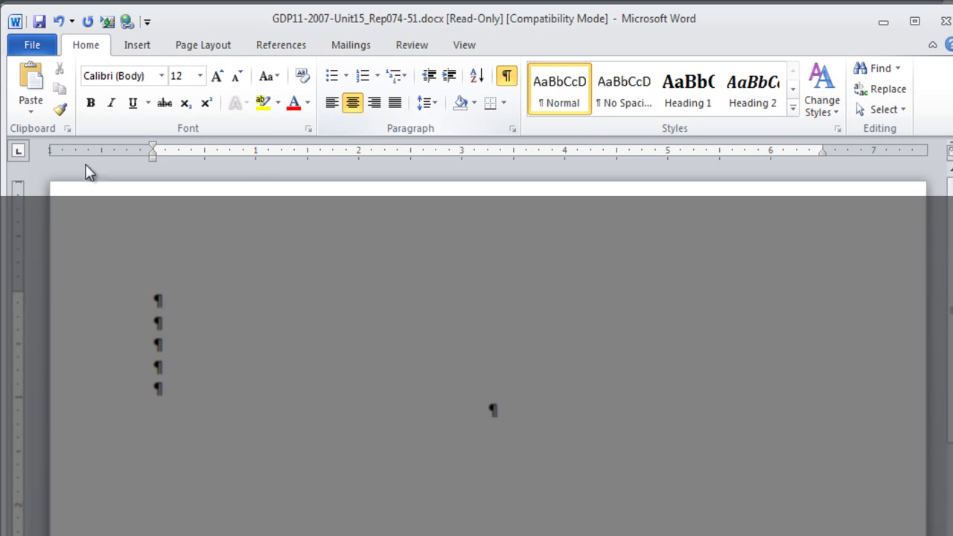
{"action": "left_click", "coordinate": [91, 104]}
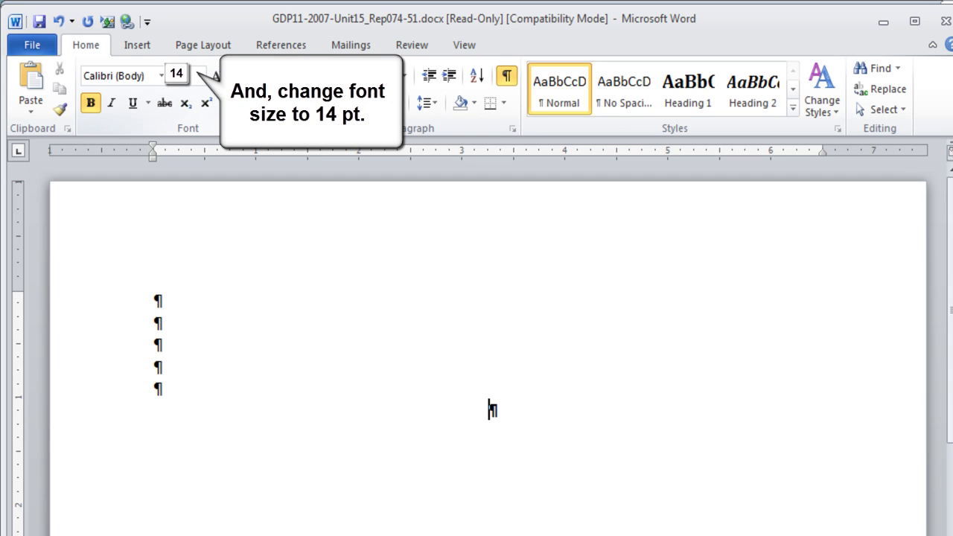
{"action": "type", "text": "INTERVIEW TECHNIQUES"}
{"action": "triple_click", "coordinate": [598, 419]}
{"action": "left_click", "coordinate": [598, 421]}
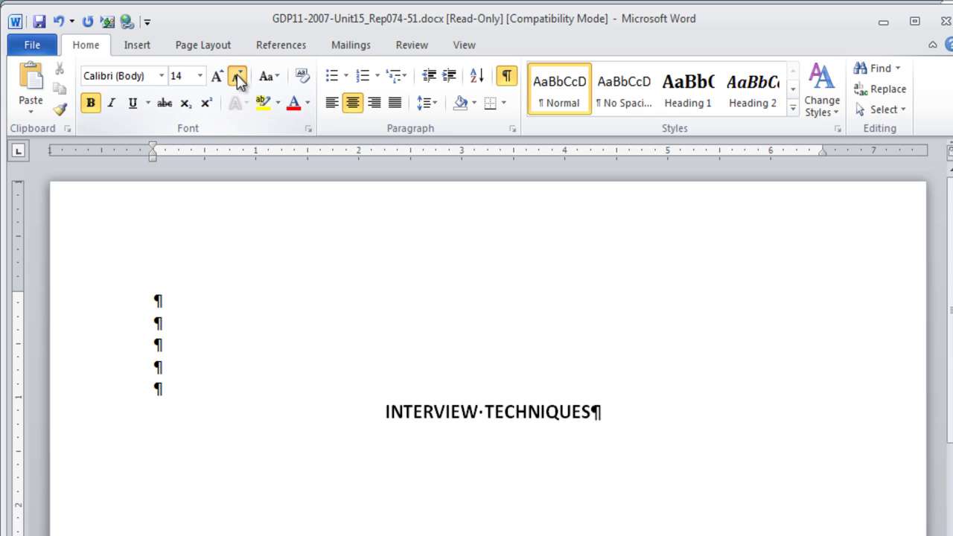
{"action": "left_click", "coordinate": [238, 77]}
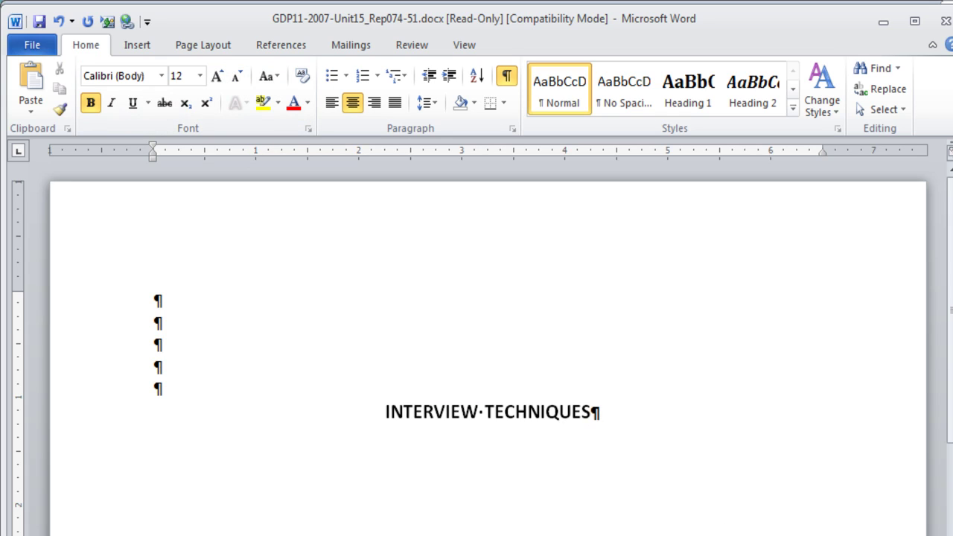
Type the author's name as the byline, then make the next line left-aligned and not bold
{"action": "key", "text": "Return"}
{"action": "key", "text": "Return"}
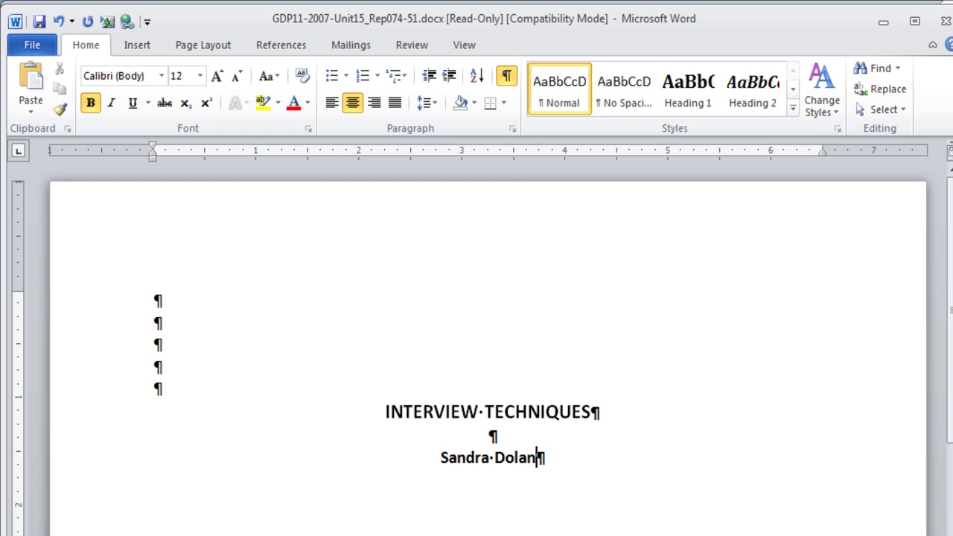
{"action": "key", "text": "Return"}
{"action": "key", "text": "Return"}
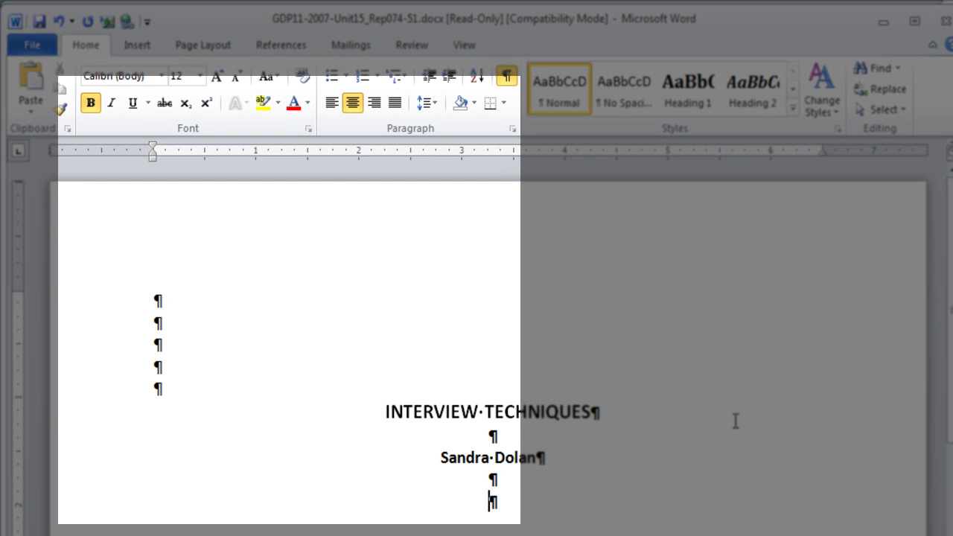
{"action": "left_click", "coordinate": [332, 102]}
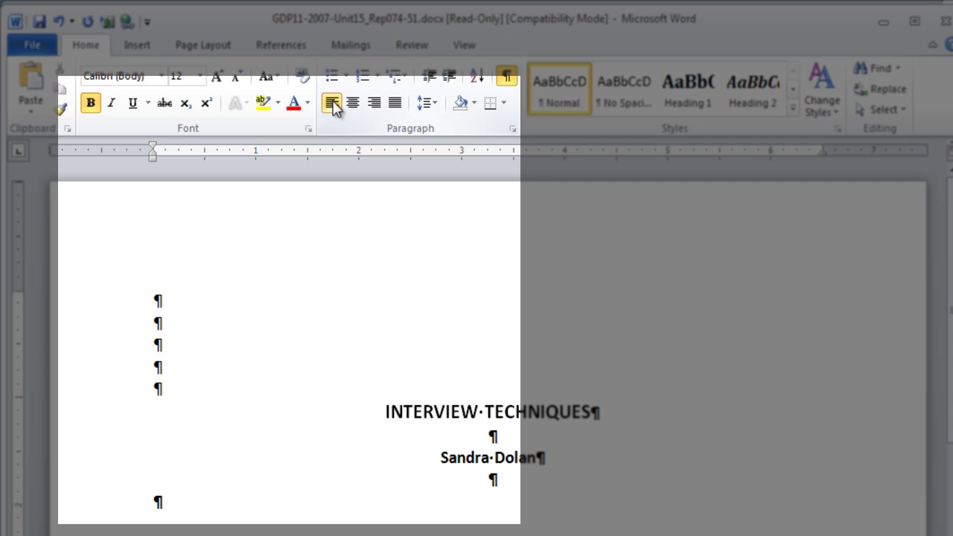
{"action": "left_click", "coordinate": [90, 104]}
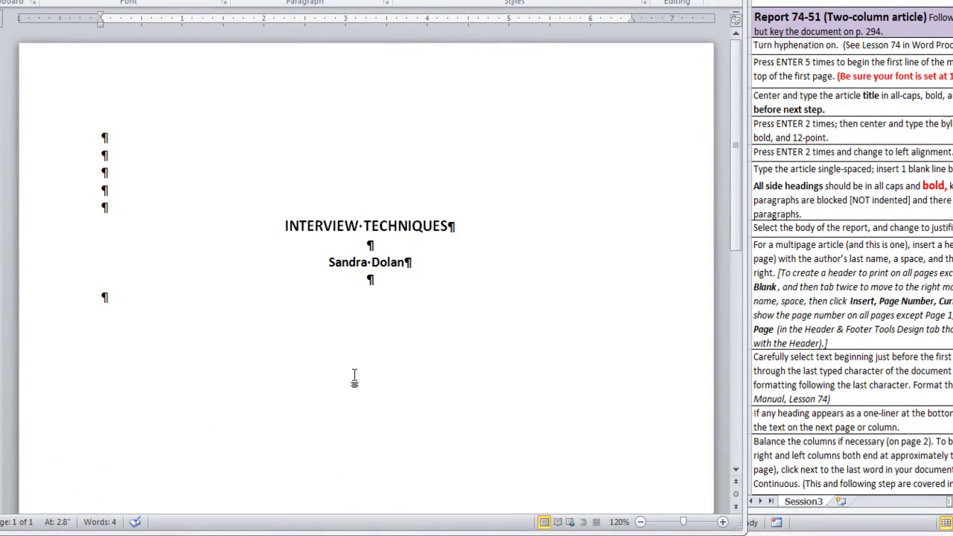
Paste the 473-word article body with bold side headings and check both pages
{"action": "key", "text": "ctrl+v"}
{"action": "scroll", "coordinate": [355, 375], "scroll_direction": "up", "scroll_amount": 8}
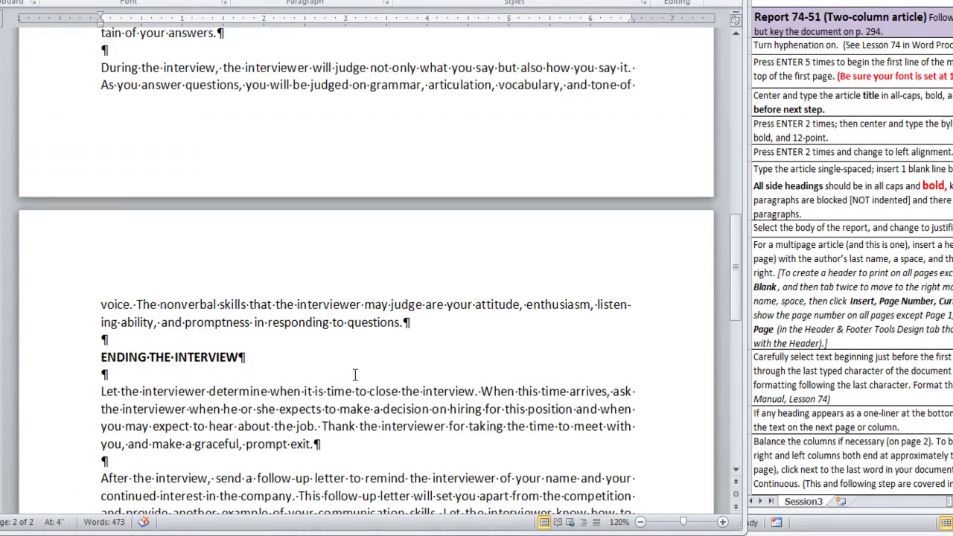
{"action": "scroll", "coordinate": [355, 375], "scroll_direction": "up", "scroll_amount": 8}
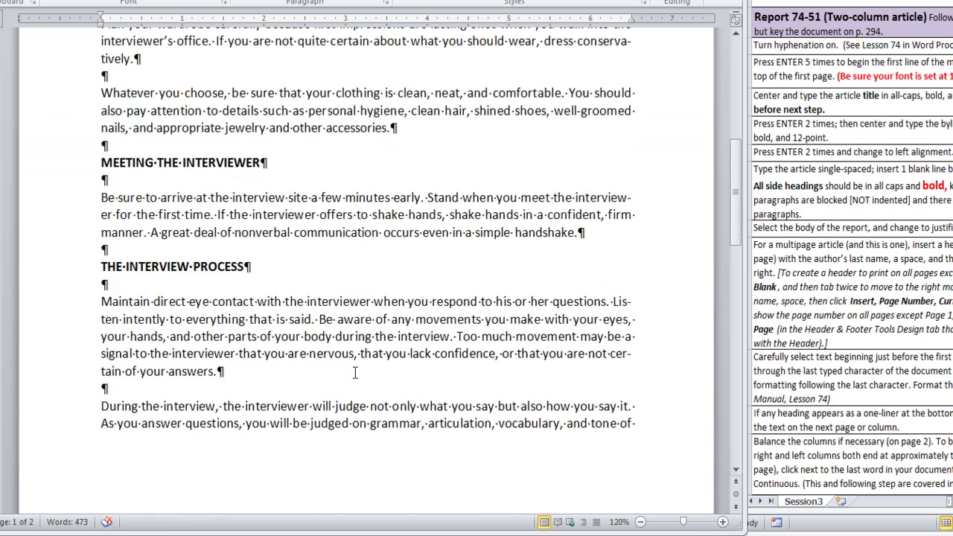
{"action": "scroll", "coordinate": [356, 375], "scroll_direction": "up", "scroll_amount": 1}
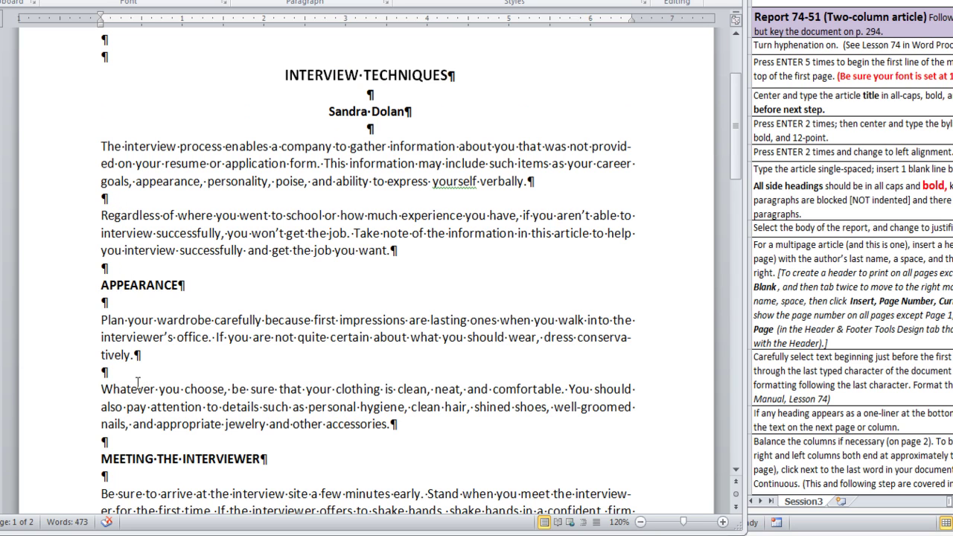
{"action": "scroll", "coordinate": [139, 382], "scroll_direction": "down", "scroll_amount": 1}
{"action": "scroll", "coordinate": [139, 383], "scroll_direction": "down", "scroll_amount": 2}
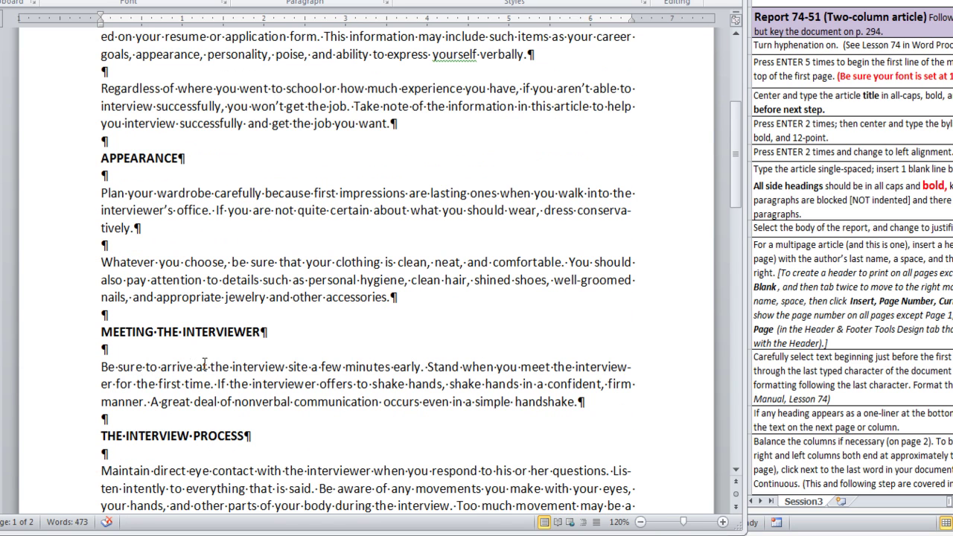
{"action": "left_click", "coordinate": [259, 336]}
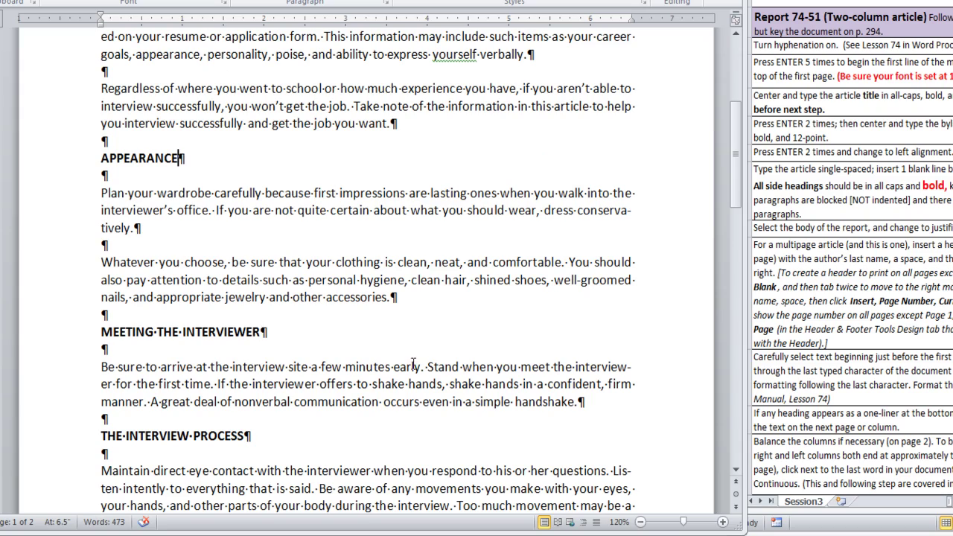
{"action": "scroll", "coordinate": [403, 360], "scroll_direction": "down", "scroll_amount": 3}
{"action": "scroll", "coordinate": [402, 355], "scroll_direction": "down", "scroll_amount": 4}
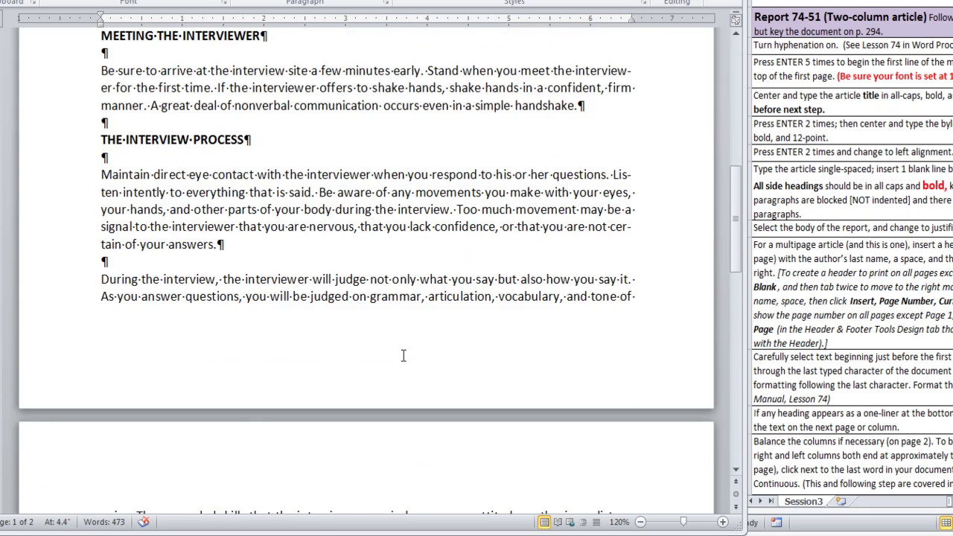
{"action": "scroll", "coordinate": [403, 356], "scroll_direction": "down", "scroll_amount": 5}
{"action": "scroll", "coordinate": [402, 356], "scroll_direction": "down", "scroll_amount": 6}
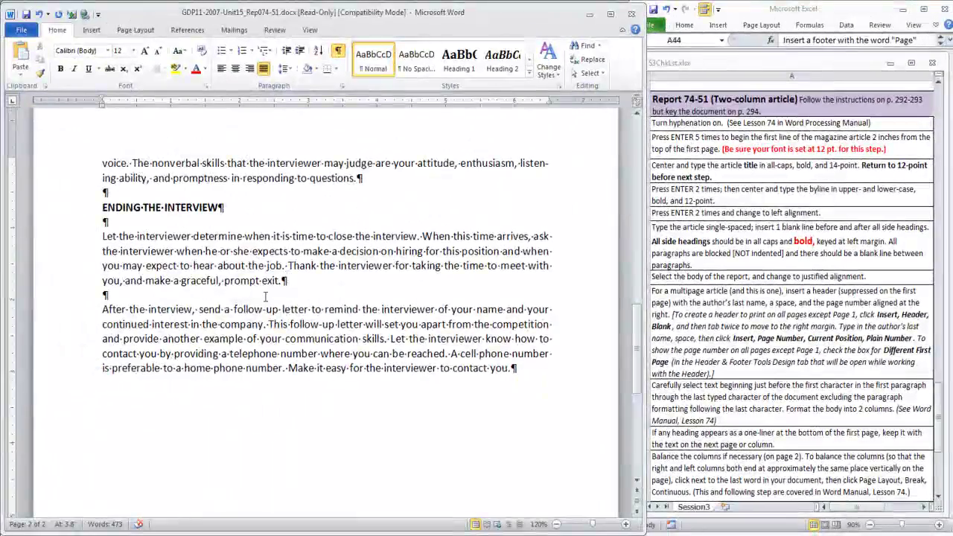
Select from 'The interview process…' to the document's end and justify it
{"action": "scroll", "coordinate": [265, 297], "scroll_direction": "up", "scroll_amount": 10}
{"action": "scroll", "coordinate": [265, 297], "scroll_direction": "up", "scroll_amount": 4}
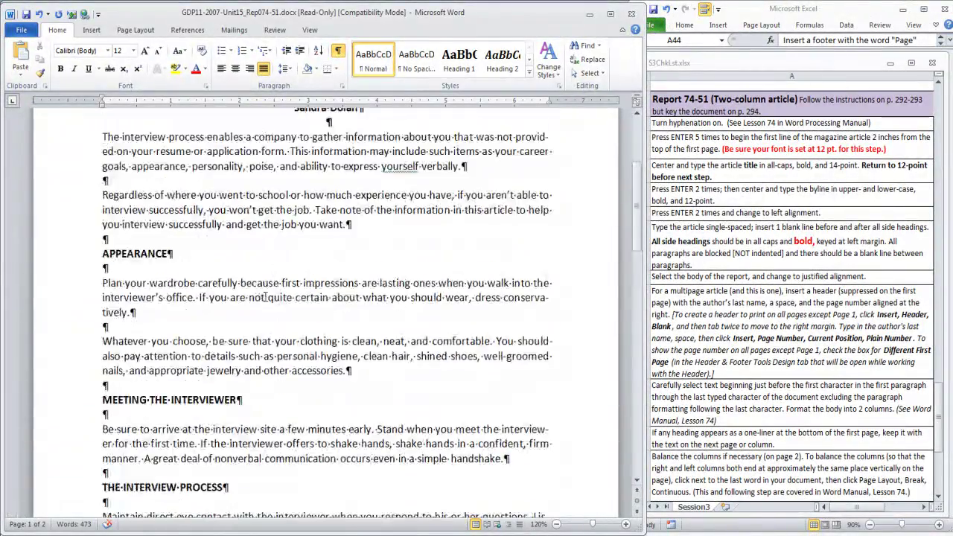
{"action": "key", "text": "ctrl+End"}
{"action": "scroll", "coordinate": [428, 436], "scroll_direction": "up", "scroll_amount": 15}
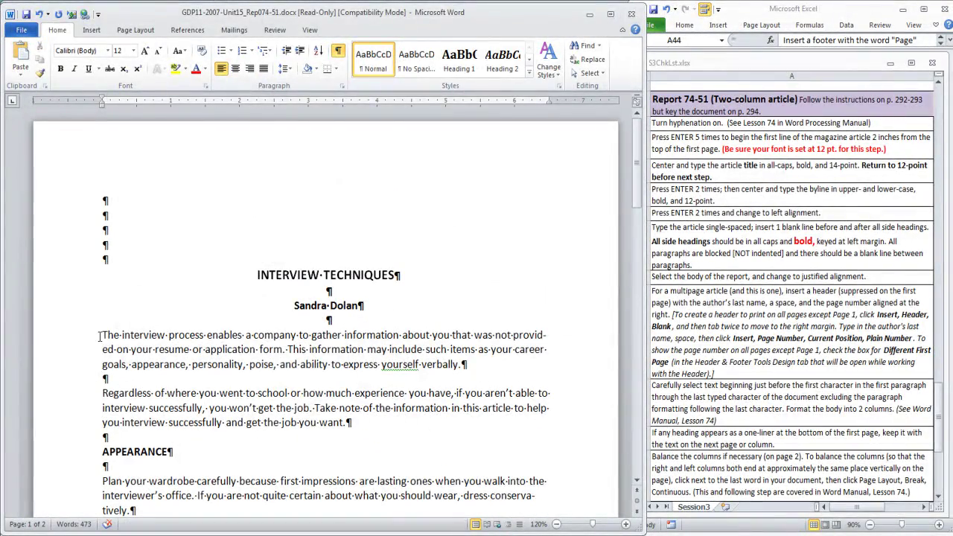
{"action": "left_click", "coordinate": [99, 336]}
{"action": "key", "text": "ctrl+shift+End"}
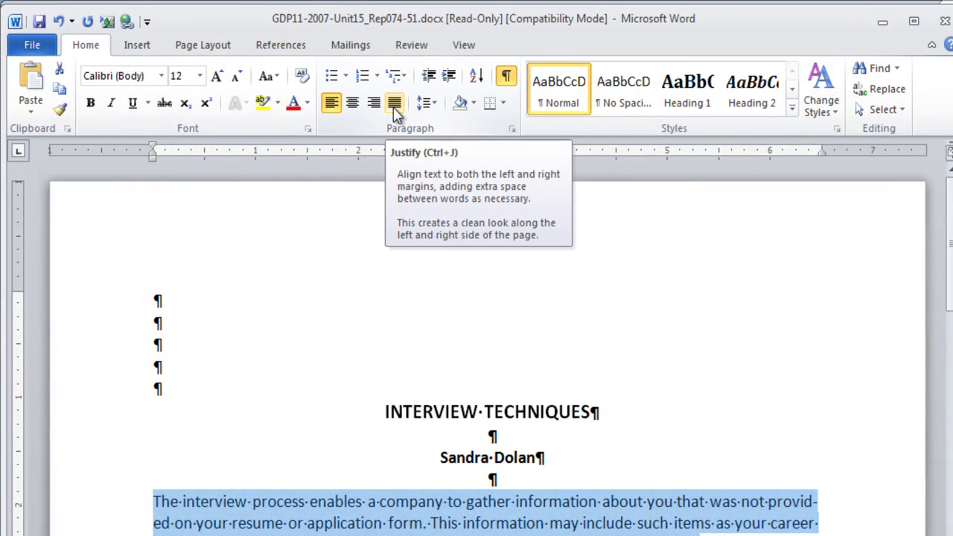
{"action": "left_click", "coordinate": [395, 104]}
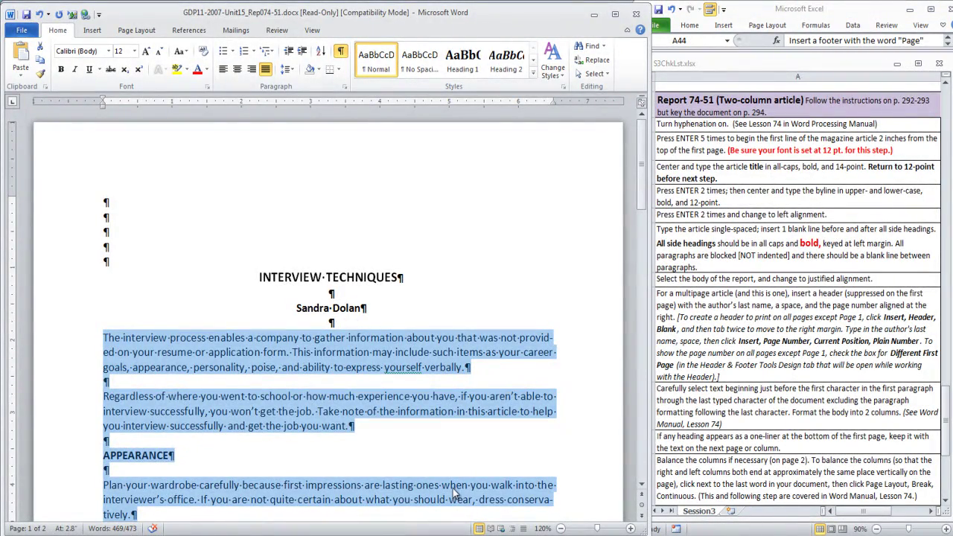
{"action": "scroll", "coordinate": [447, 465], "scroll_direction": "down", "scroll_amount": 5}
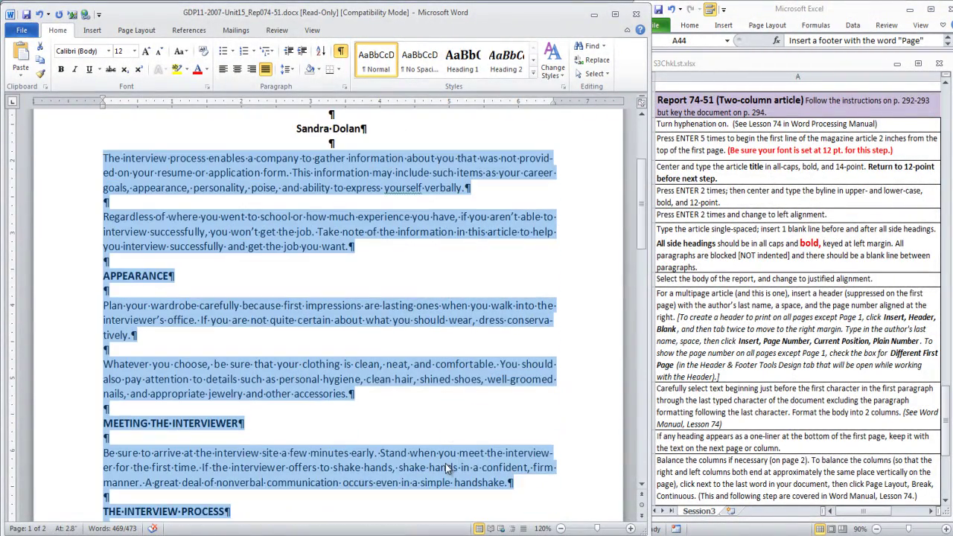
{"action": "scroll", "coordinate": [446, 464], "scroll_direction": "down", "scroll_amount": 2}
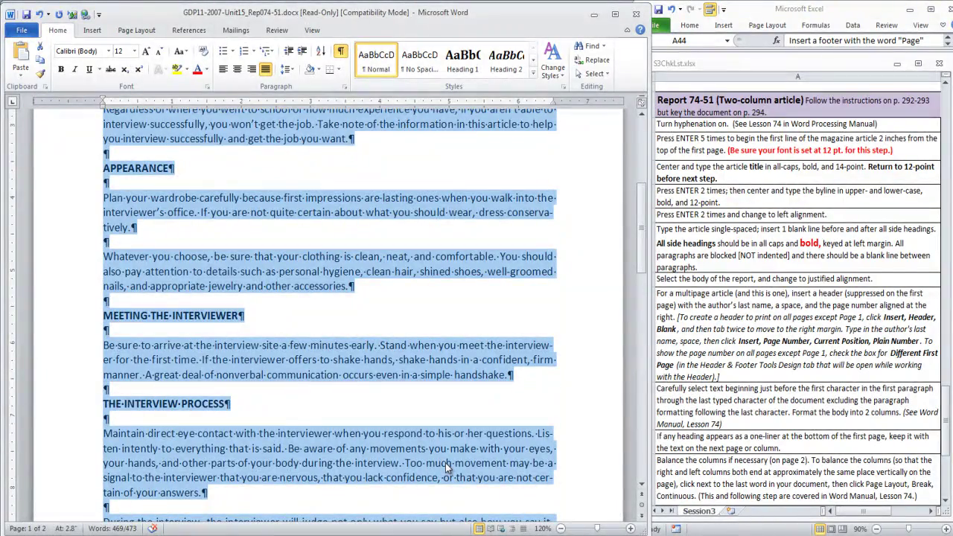
{"action": "scroll", "coordinate": [447, 466], "scroll_direction": "up", "scroll_amount": 4}
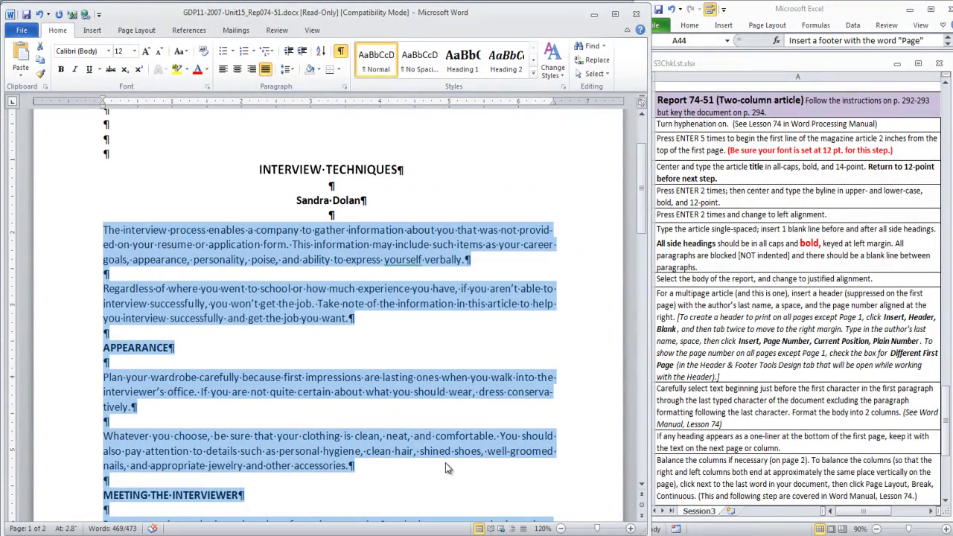
{"action": "scroll", "coordinate": [446, 468], "scroll_direction": "up", "scroll_amount": 2}
{"action": "left_click", "coordinate": [105, 301]}
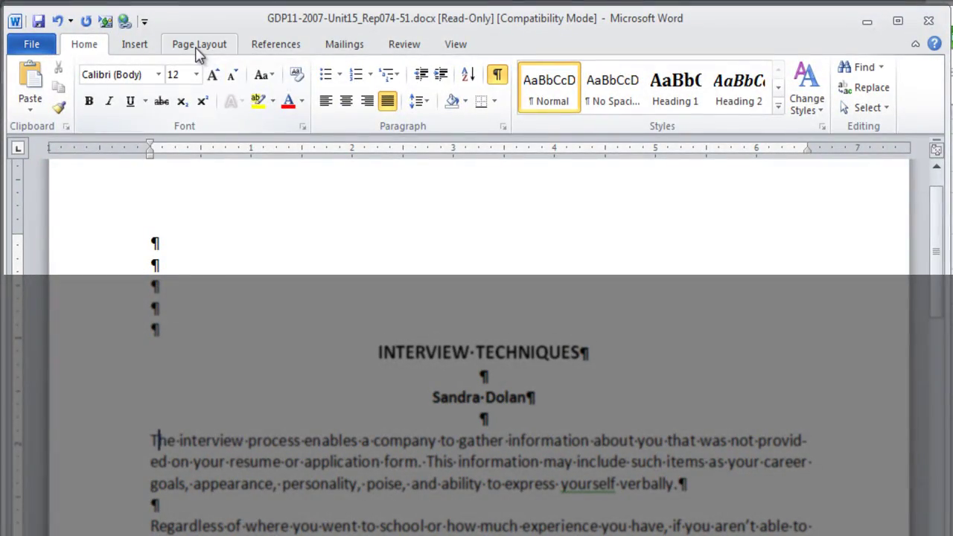
Insert a Blank header and type the author's surname at the right tab stop
{"action": "left_click", "coordinate": [135, 45]}
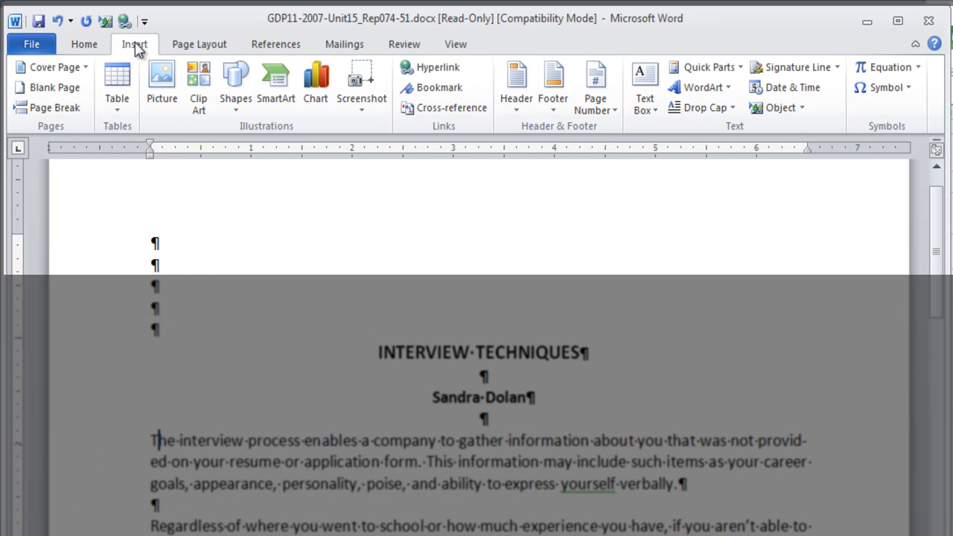
{"action": "left_click", "coordinate": [518, 113]}
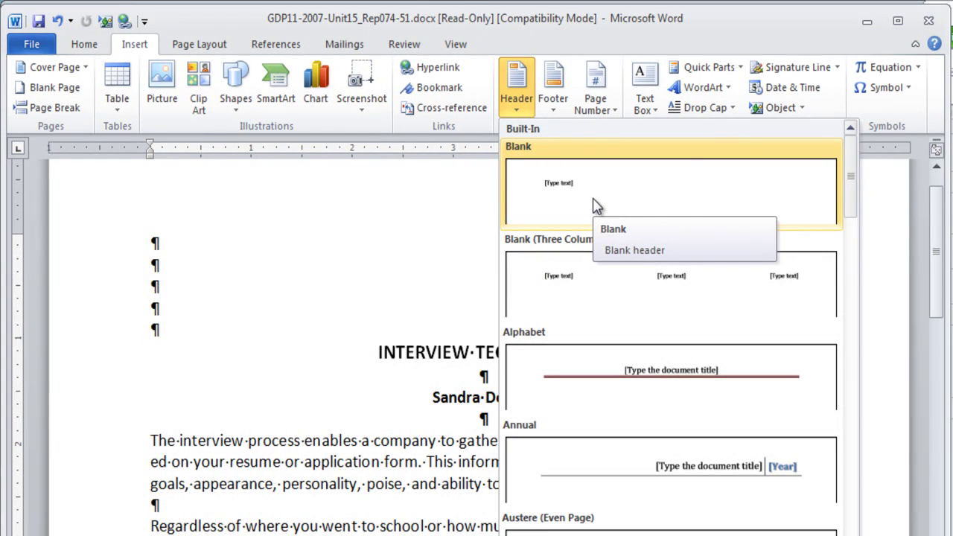
{"action": "left_click", "coordinate": [595, 206]}
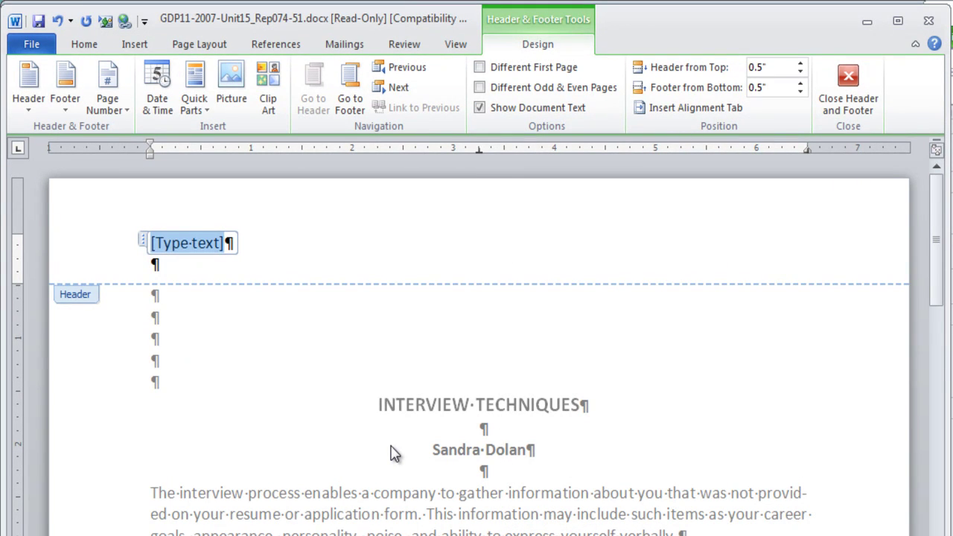
{"action": "key", "text": "Tab"}
{"action": "key", "text": "Tab"}
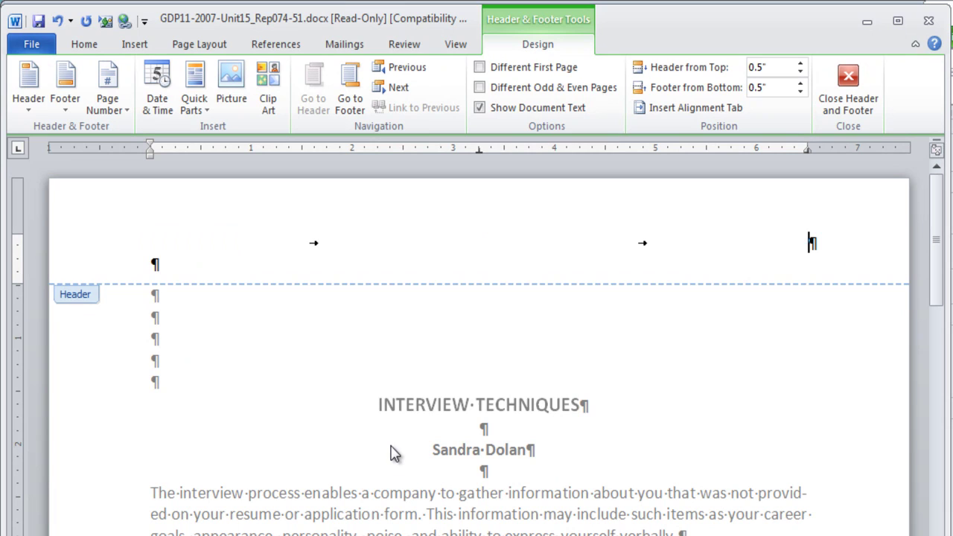
{"action": "type", "text": "Dolan"}
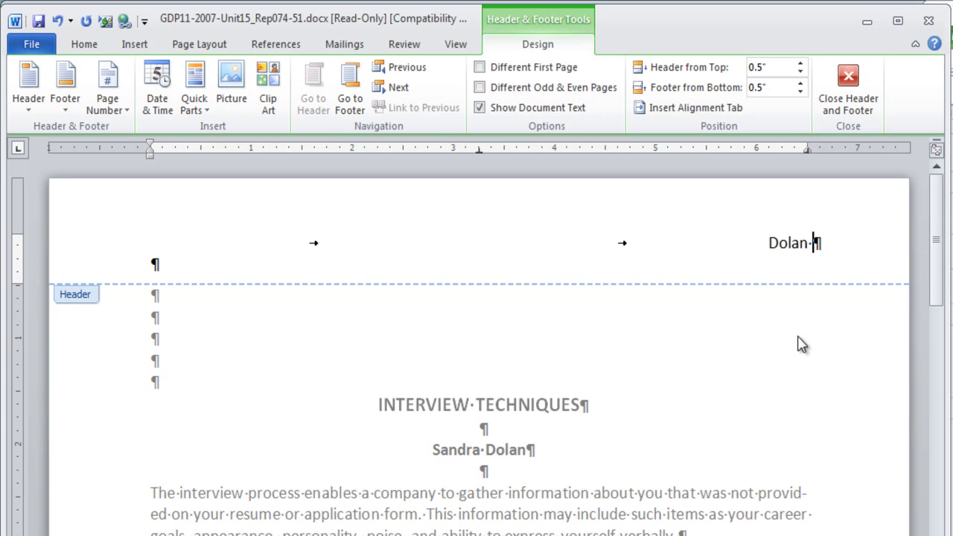
Add a Plain Number page number after the surname and enable Different First Page
{"action": "left_click", "coordinate": [128, 118]}
{"action": "mouse_move", "coordinate": [146, 192]}
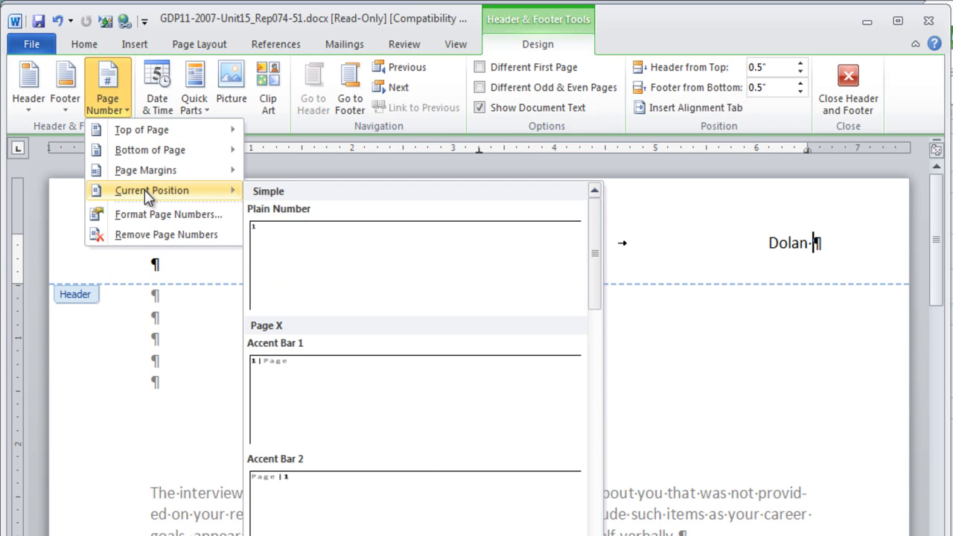
{"action": "left_click", "coordinate": [386, 271]}
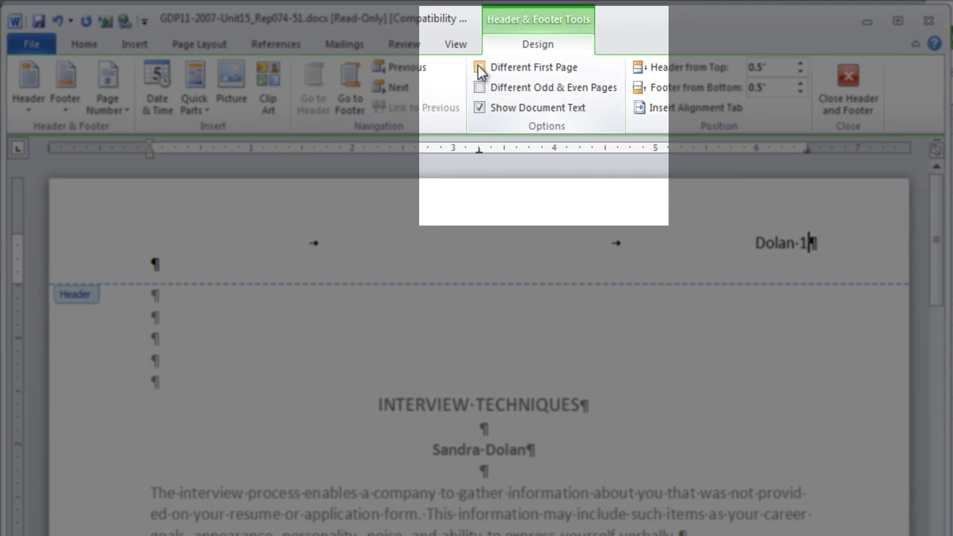
{"action": "left_click", "coordinate": [479, 69]}
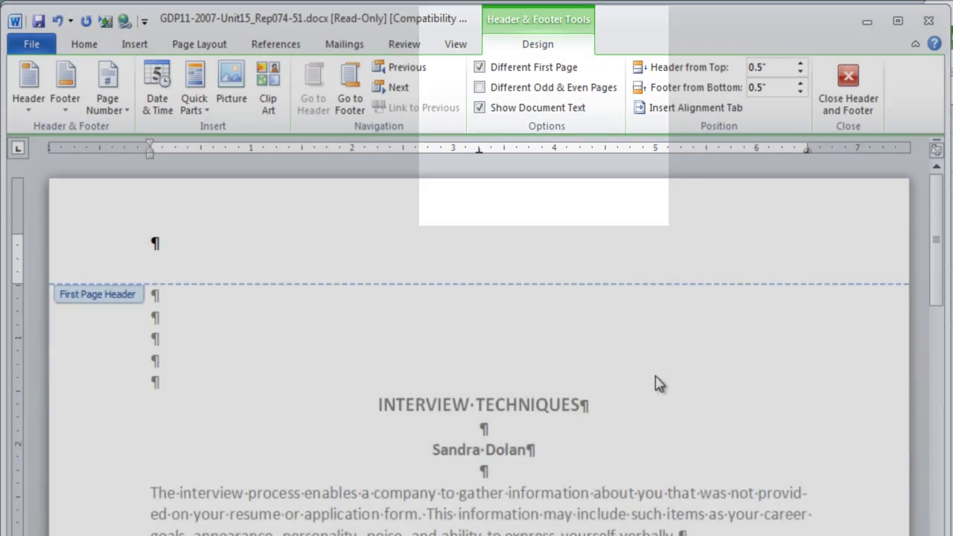
{"action": "scroll", "coordinate": [647, 385], "scroll_direction": "down", "scroll_amount": 4}
{"action": "scroll", "coordinate": [648, 385], "scroll_direction": "down", "scroll_amount": 12}
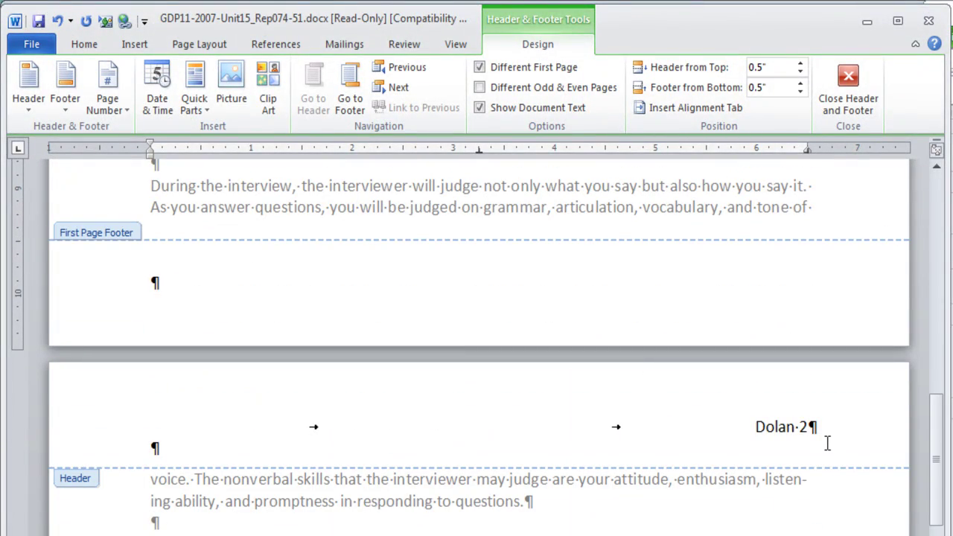
Close the header and select the article body through 'contact you.'
{"action": "left_click", "coordinate": [849, 83]}
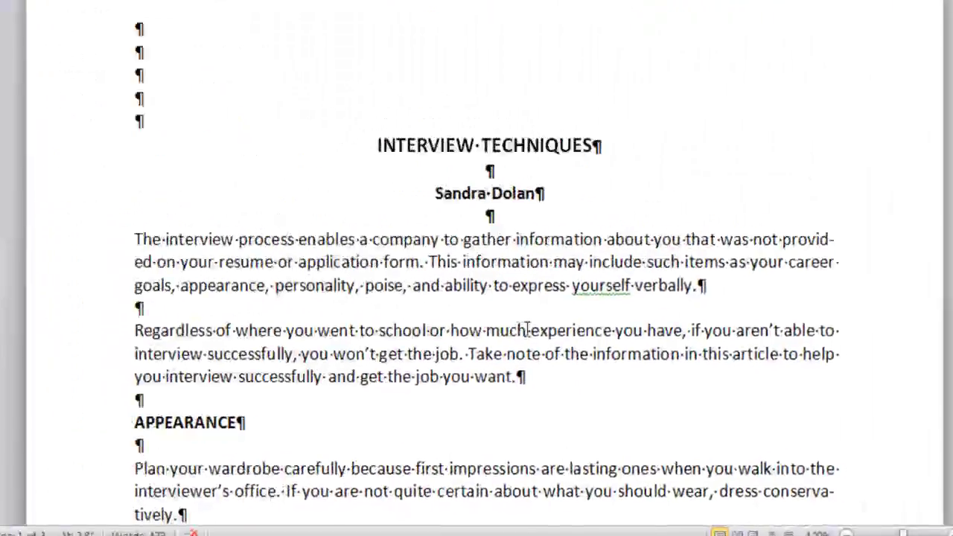
{"action": "scroll", "coordinate": [584, 312], "scroll_direction": "down", "scroll_amount": 8}
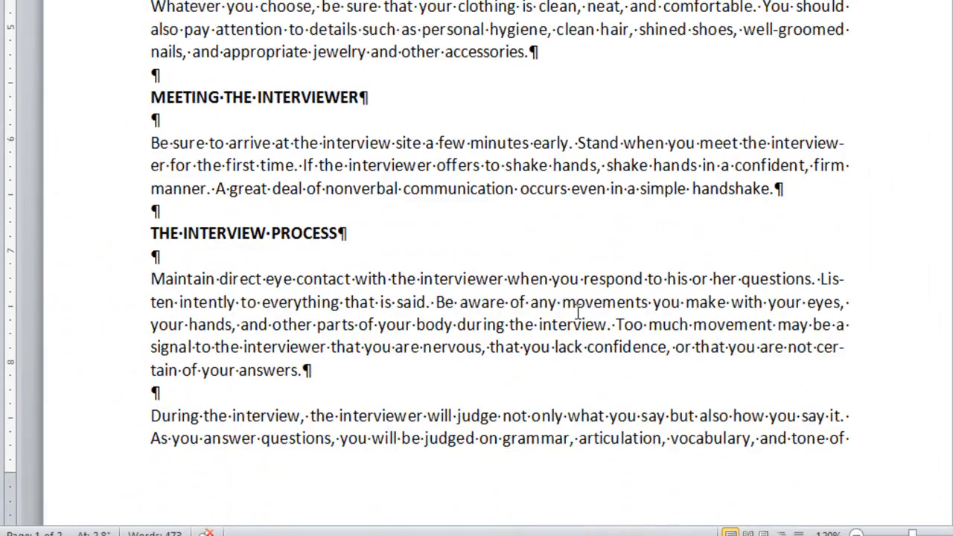
{"action": "scroll", "coordinate": [578, 312], "scroll_direction": "down", "scroll_amount": 3}
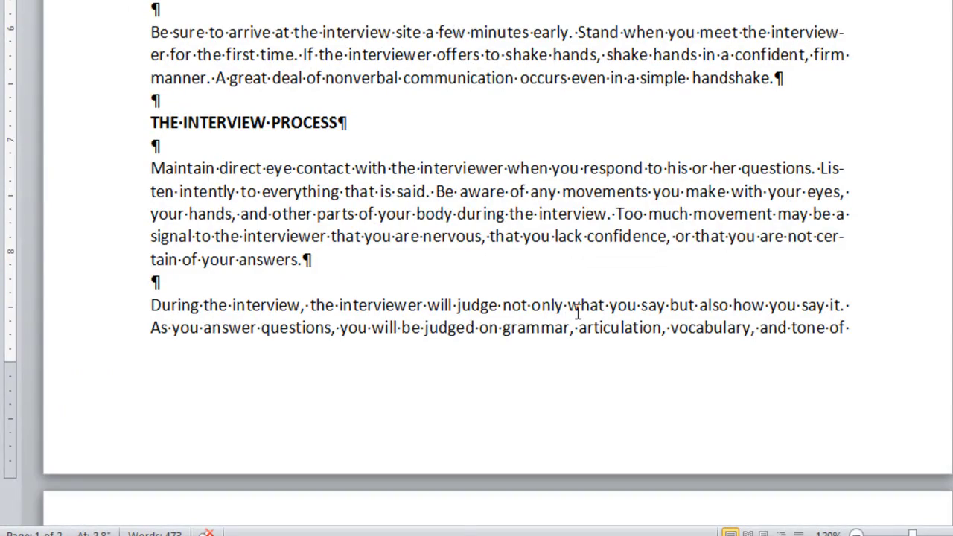
{"action": "scroll", "coordinate": [577, 312], "scroll_direction": "down", "scroll_amount": 4}
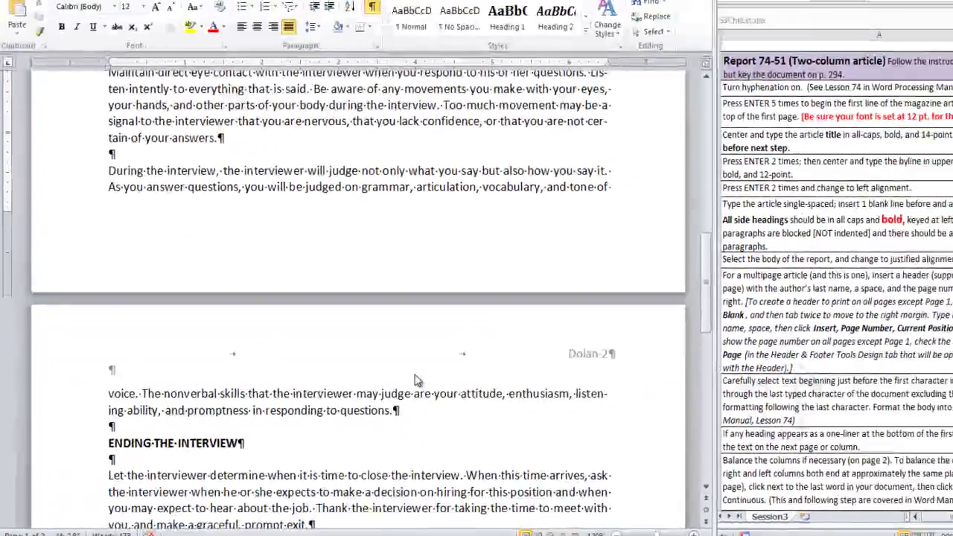
{"action": "scroll", "coordinate": [415, 380], "scroll_direction": "down", "scroll_amount": 6}
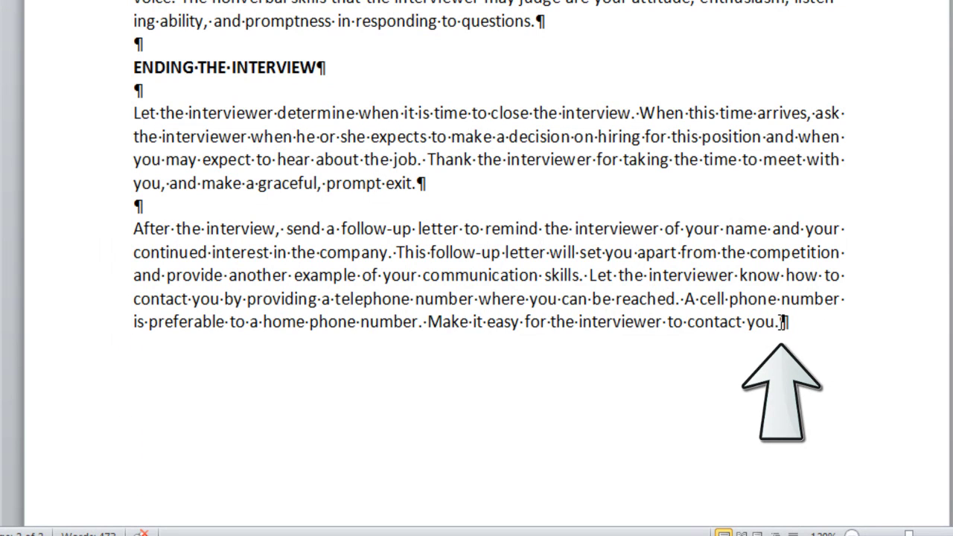
{"action": "left_click", "coordinate": [781, 322], "text": "shift"}
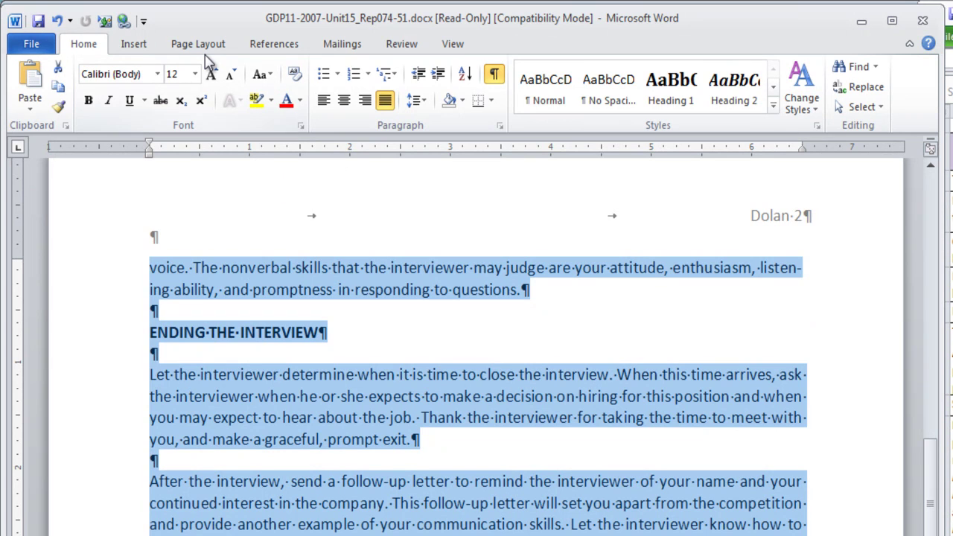
Format the selected article body as two columns from the Columns menu
{"action": "left_click", "coordinate": [200, 45]}
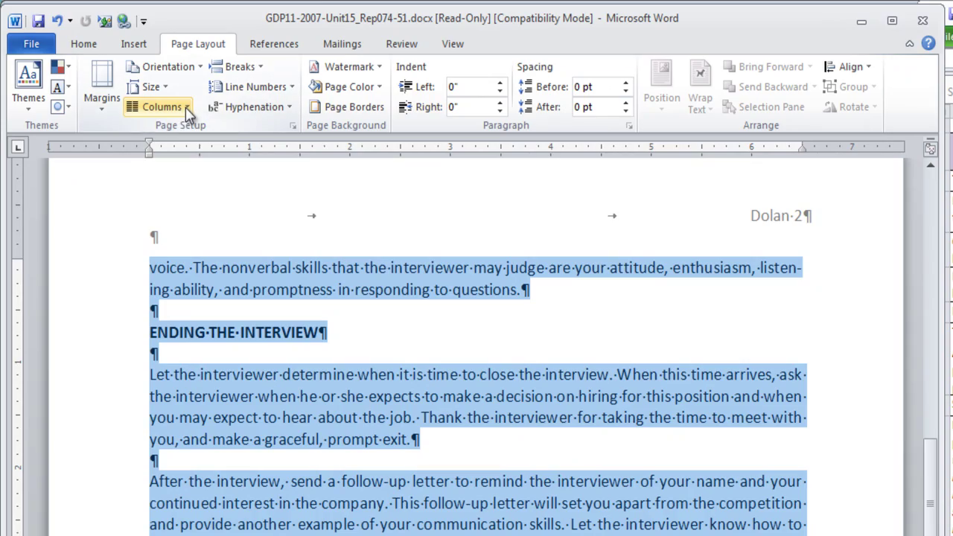
{"action": "left_click", "coordinate": [188, 111]}
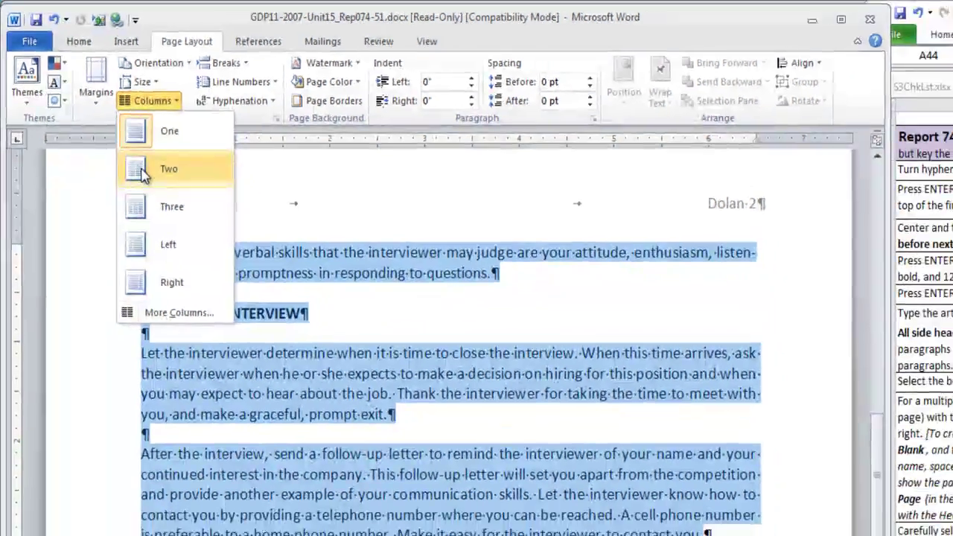
{"action": "left_click", "coordinate": [159, 190]}
{"action": "left_click_drag", "start_coordinate": [938, 492], "coordinate": [938, 429]}
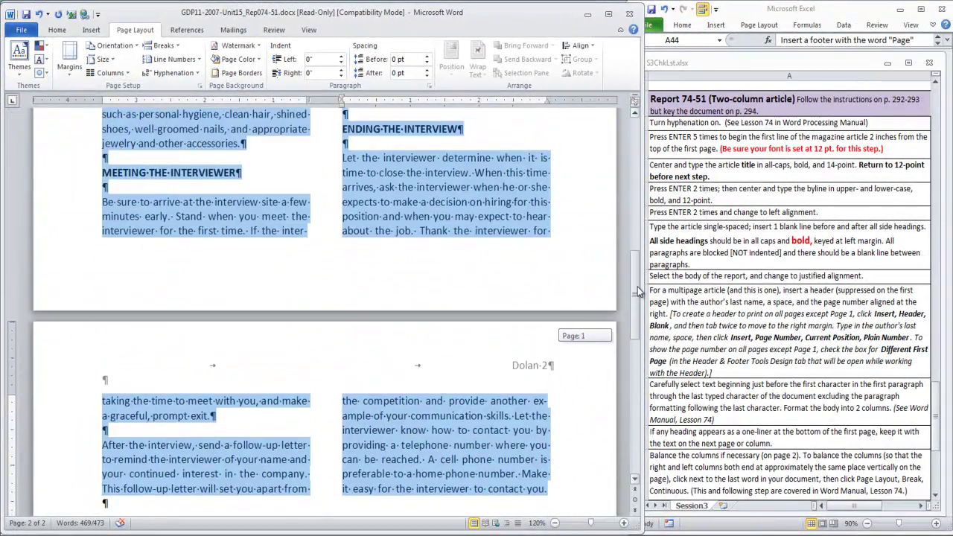
{"action": "left_click_drag", "start_coordinate": [638, 292], "coordinate": [637, 279]}
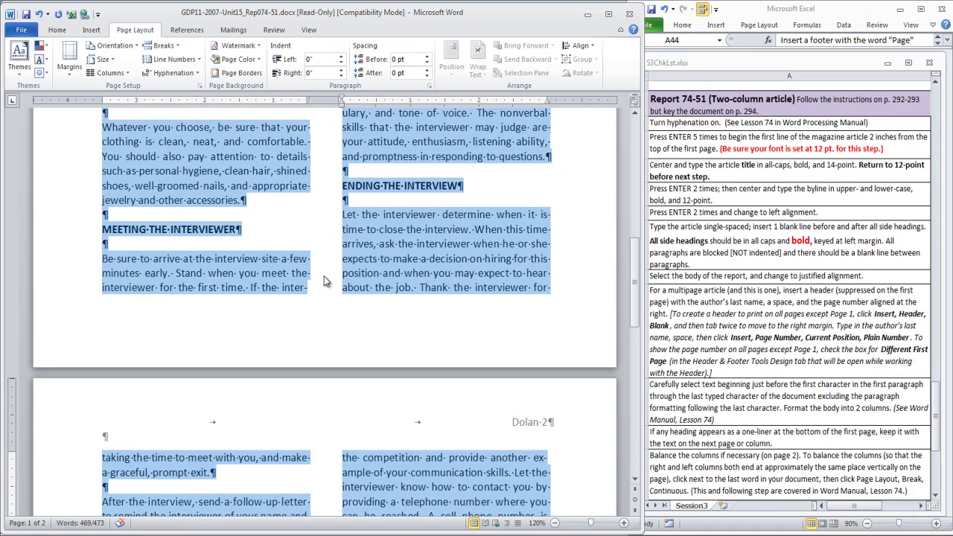
Clear the body selection and jump to the end of the article with Ctrl+End
{"action": "left_click", "coordinate": [358, 273]}
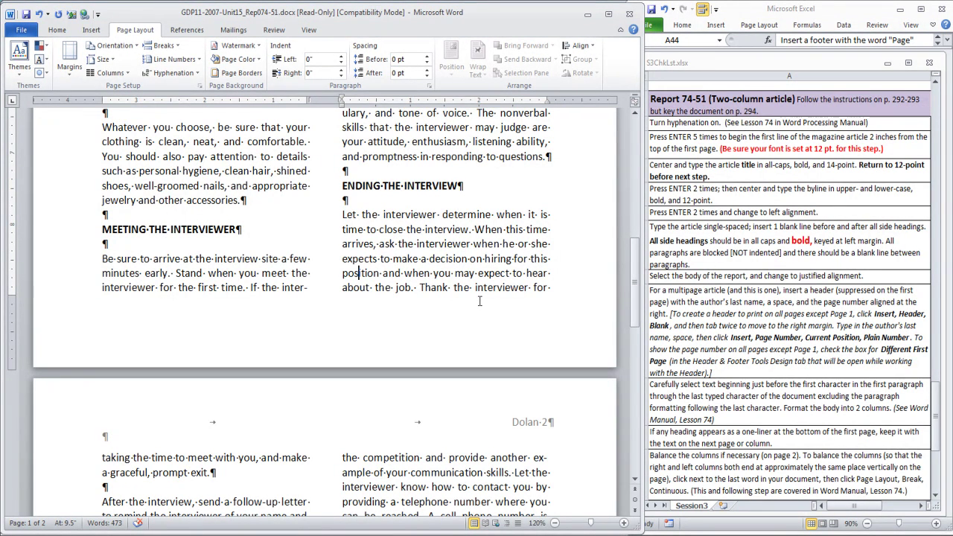
{"action": "key", "text": "ctrl+End"}
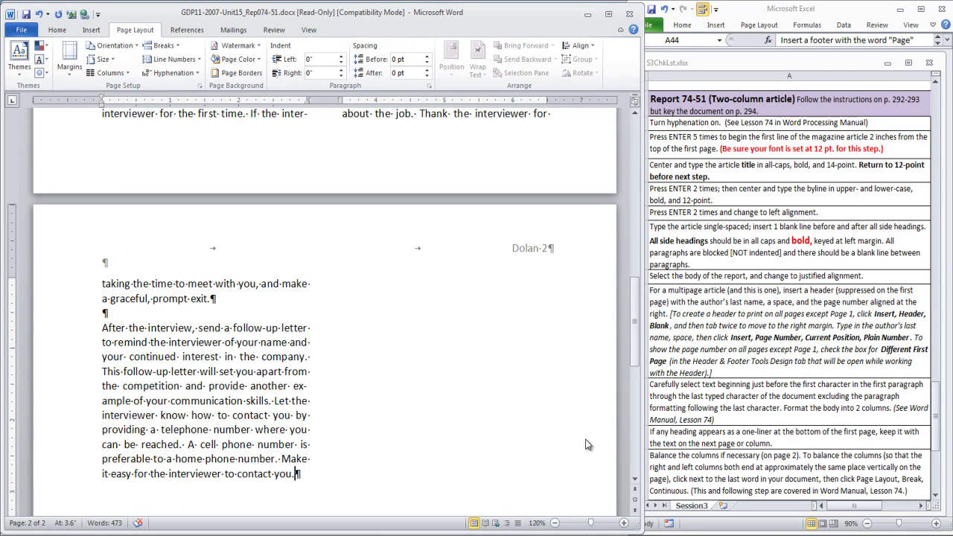
{"action": "left_click_drag", "start_coordinate": [938, 411], "coordinate": [951, 452]}
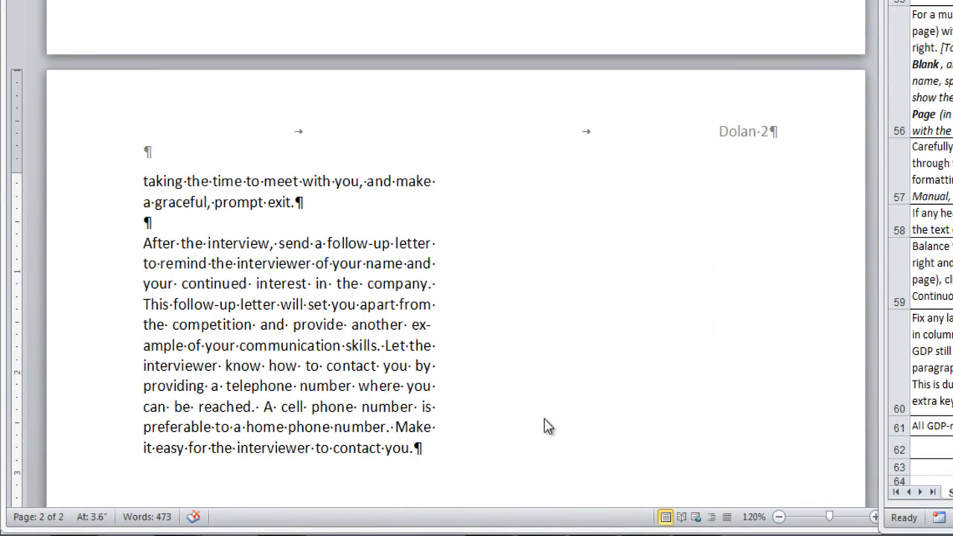
Add a continuous section break after the final sentence to balance page 2's columns
{"action": "left_click", "coordinate": [417, 456]}
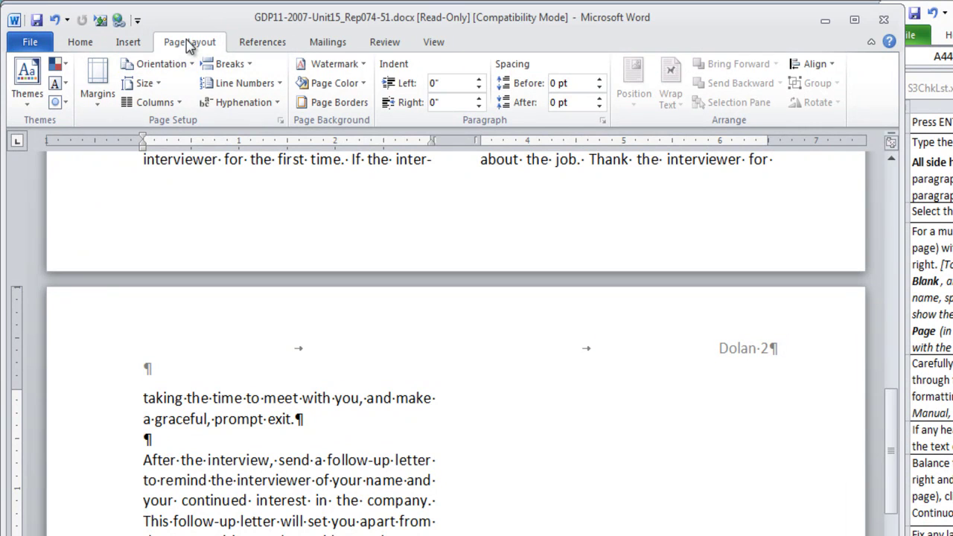
{"action": "left_click", "coordinate": [250, 67]}
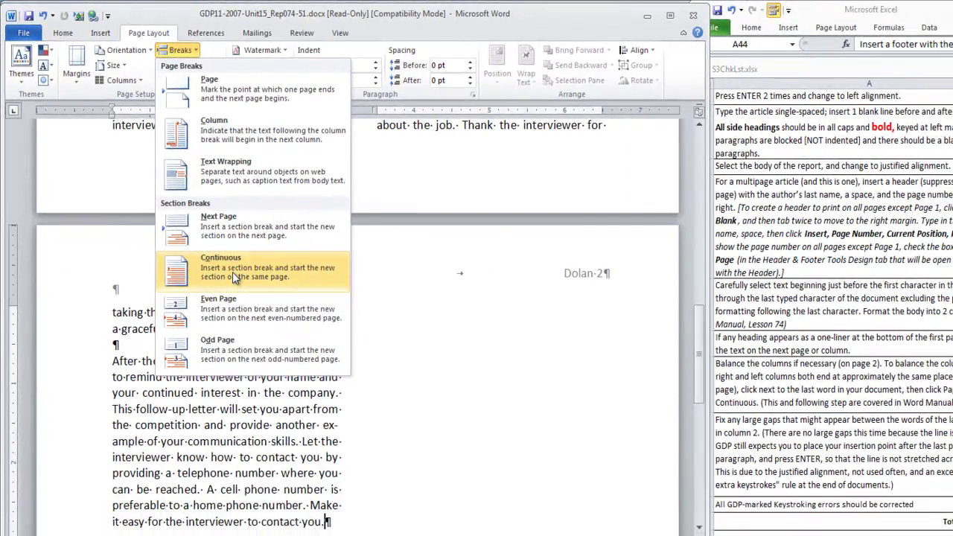
{"action": "left_click", "coordinate": [294, 350]}
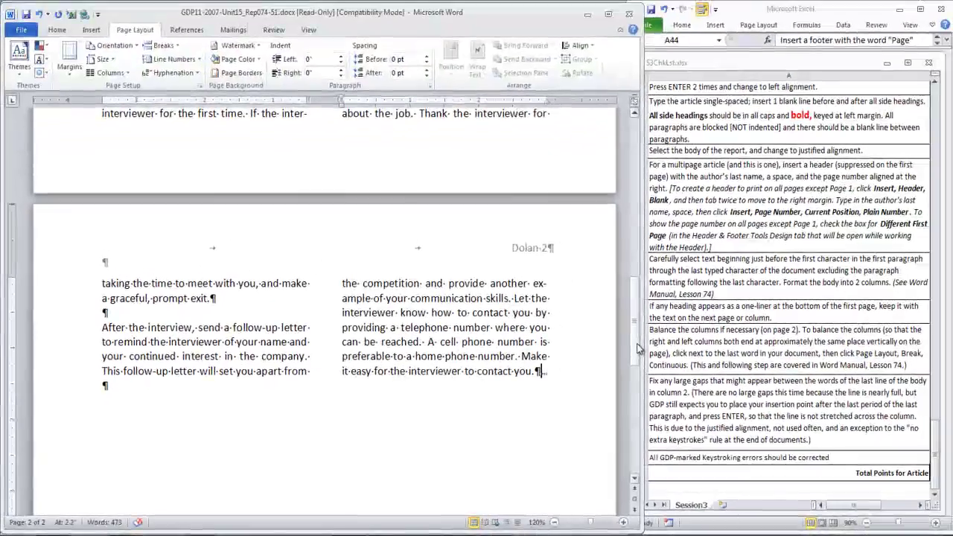
{"action": "left_click_drag", "start_coordinate": [638, 346], "coordinate": [649, 193]}
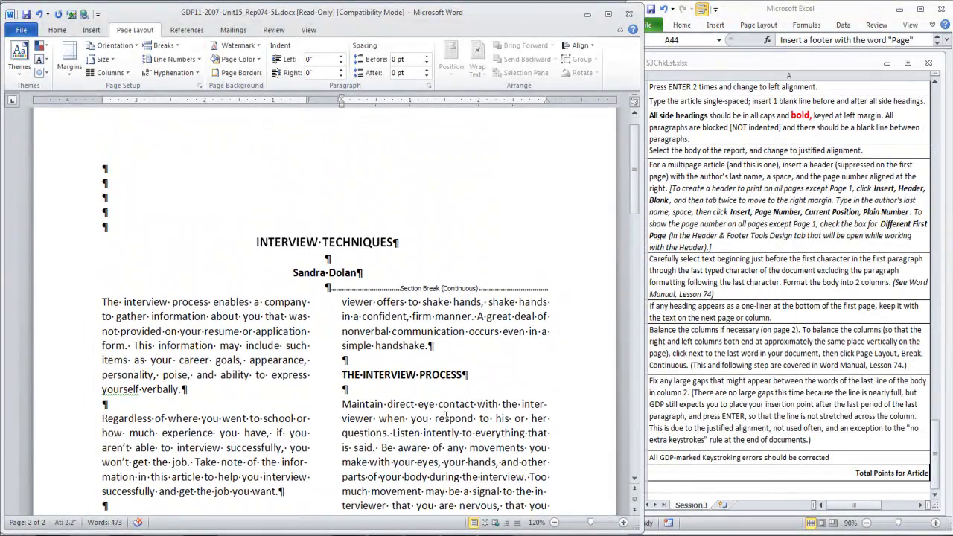